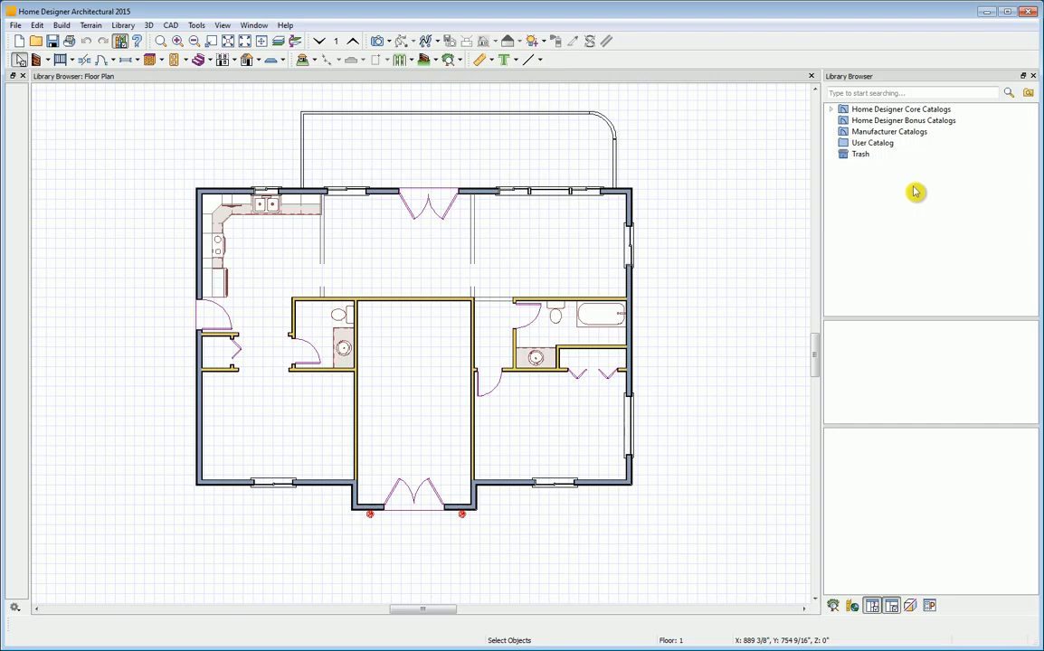
Hide the Library Browser, restore it, and check its display setting in the view options
left_click(1024, 76)
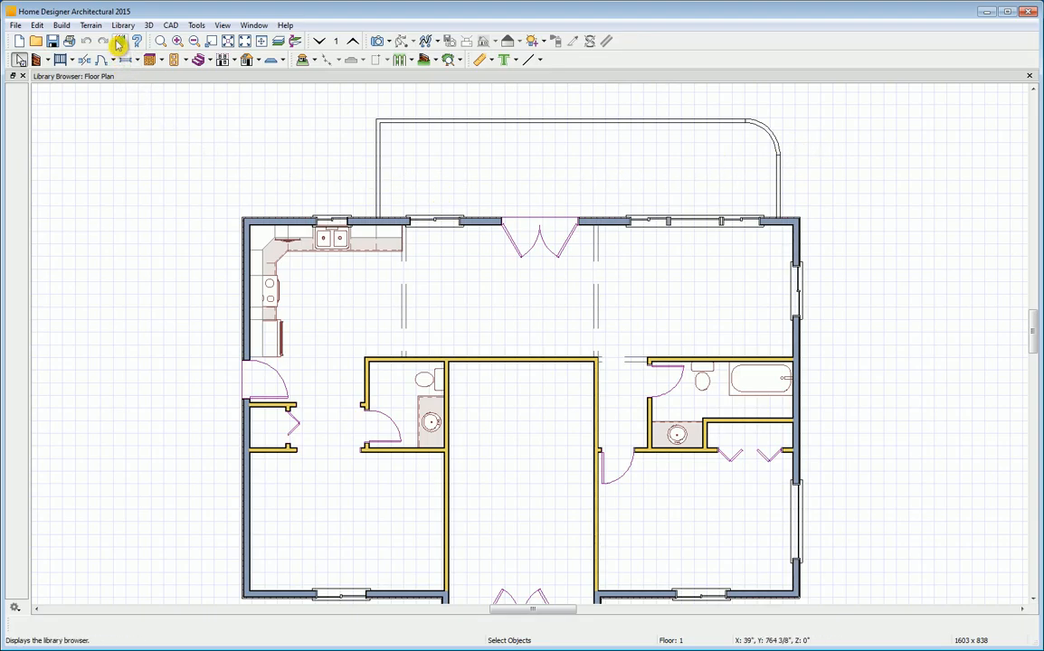
right_click(684, 41)
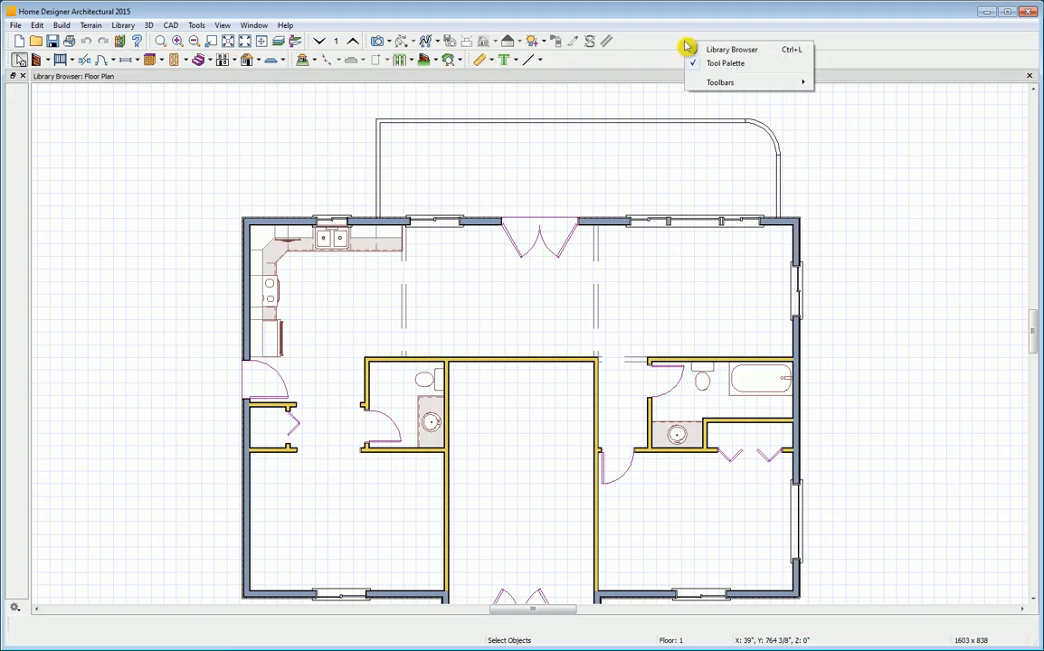
left_click(723, 50)
left_click(222, 24)
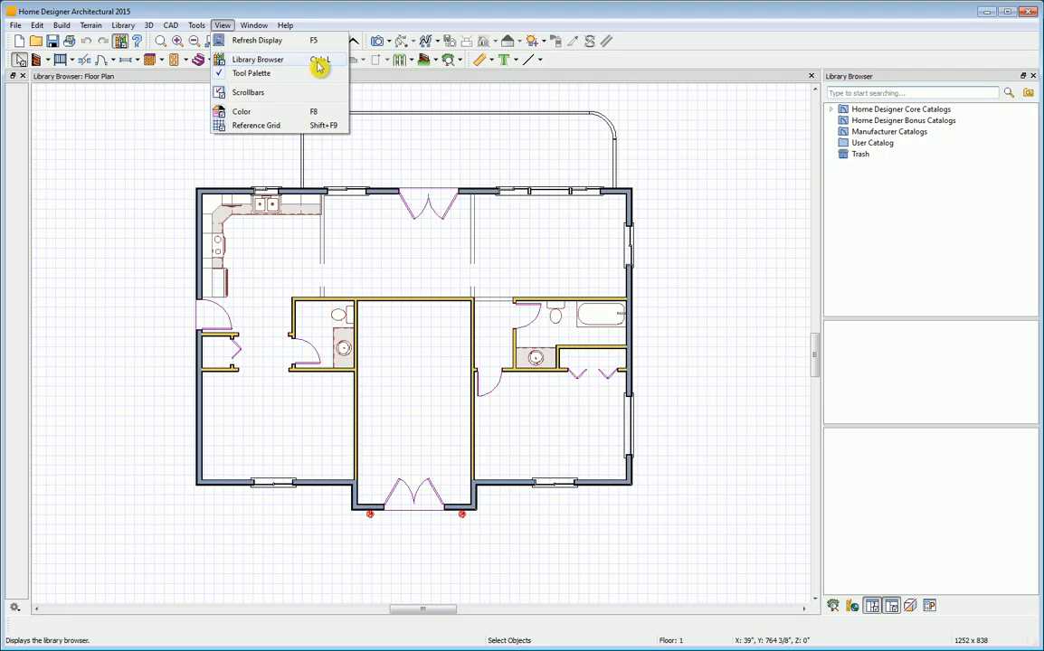
left_click(318, 64)
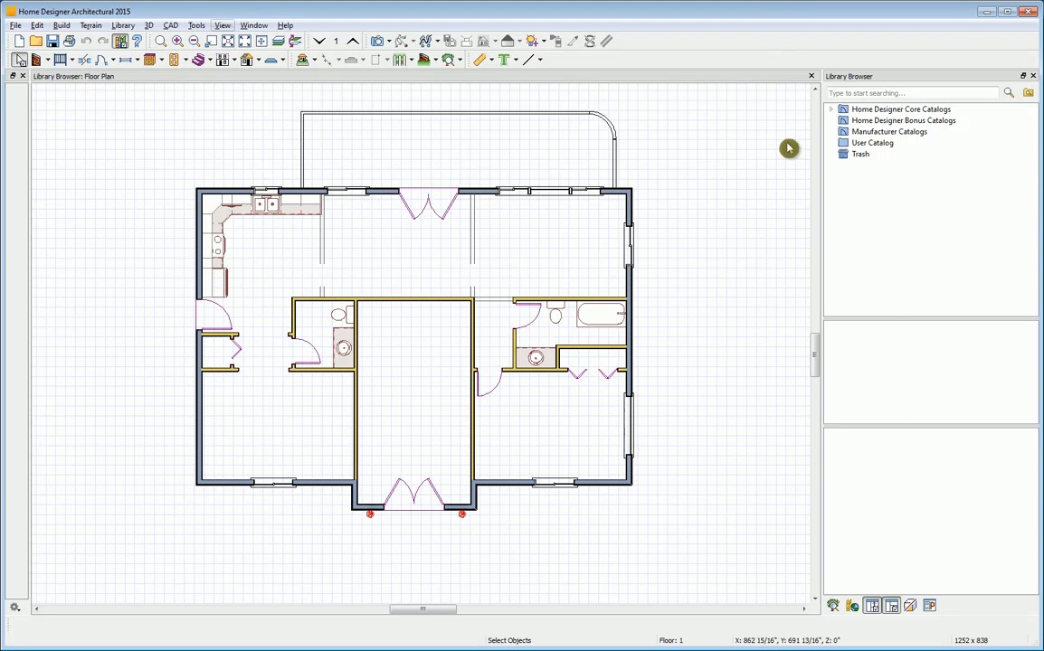
Browse the Home Designer Core Catalogs to Interiors, Furniture, Seating and expand the Living Room Sets folder
left_click(831, 110)
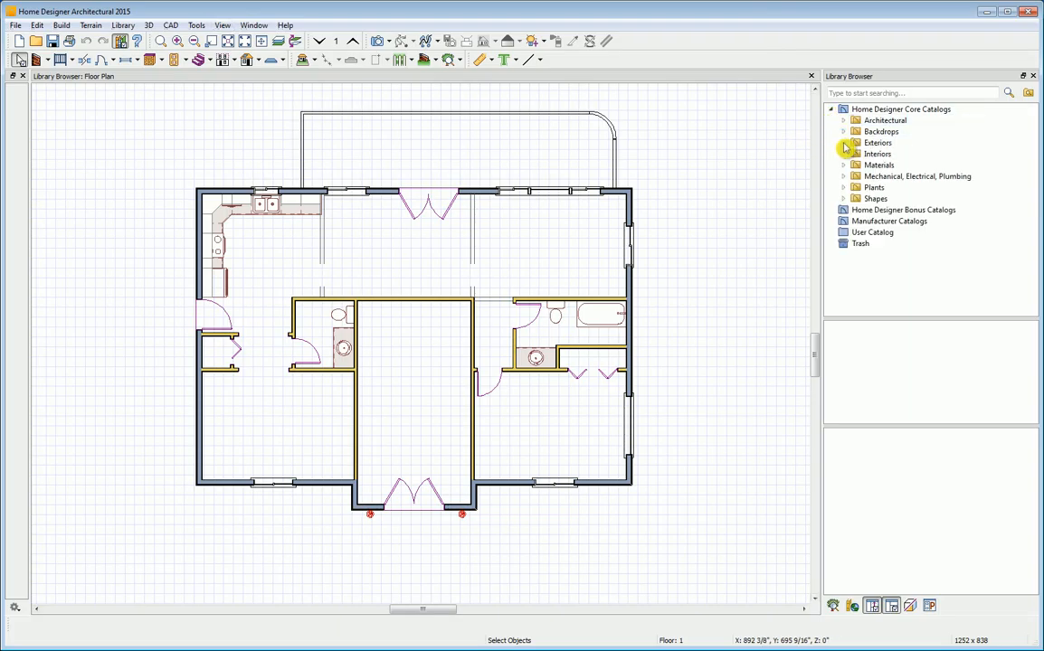
left_click(844, 154)
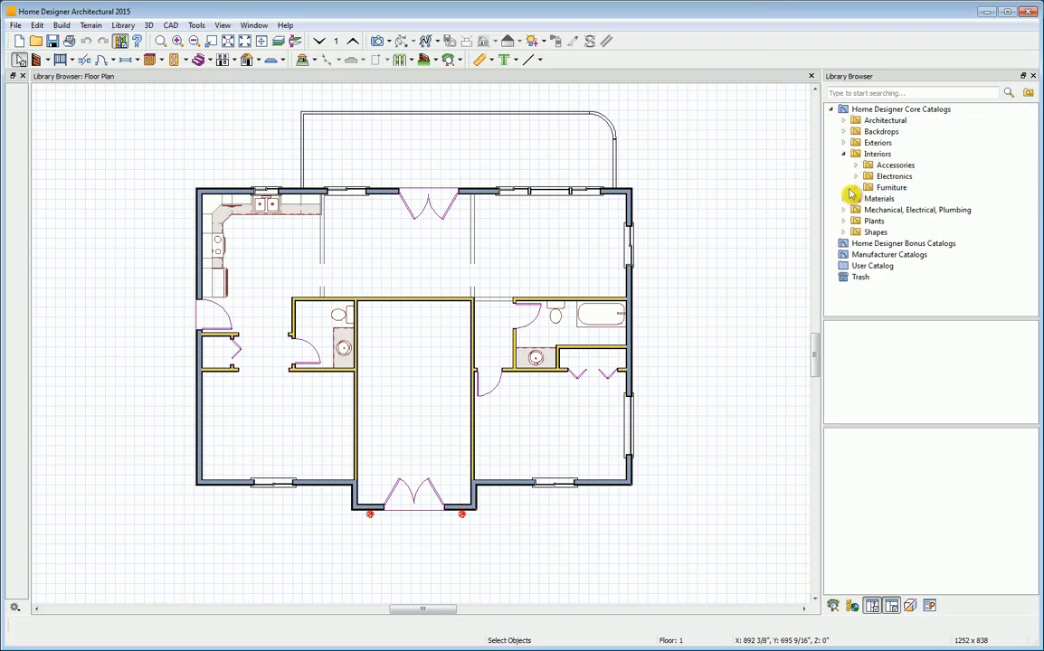
left_click(854, 189)
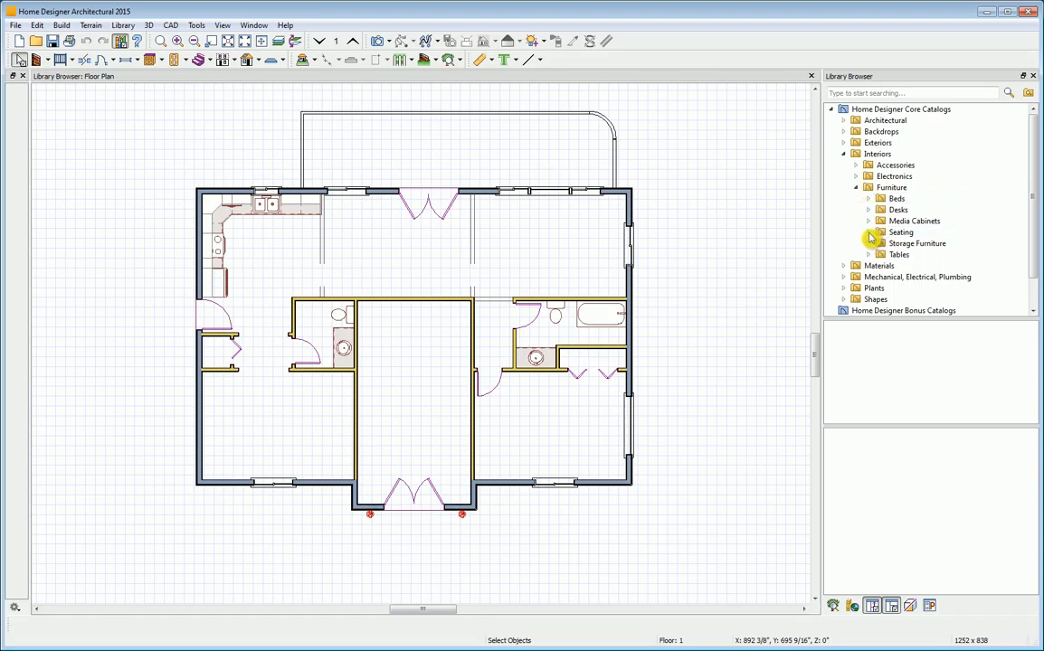
left_click(868, 233)
left_click(880, 266)
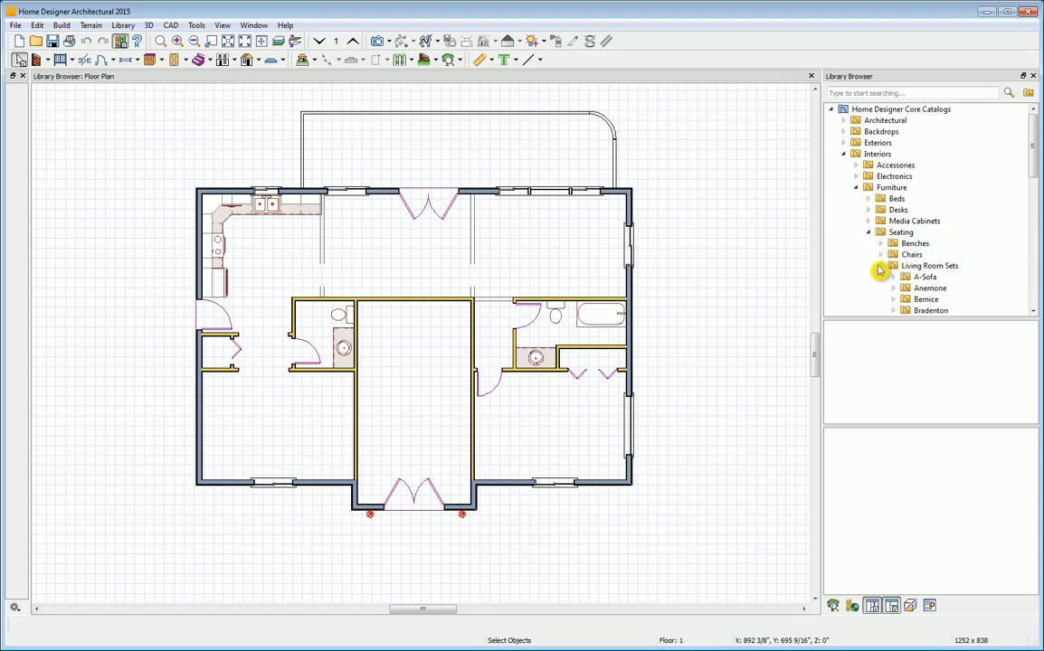
left_click(880, 266)
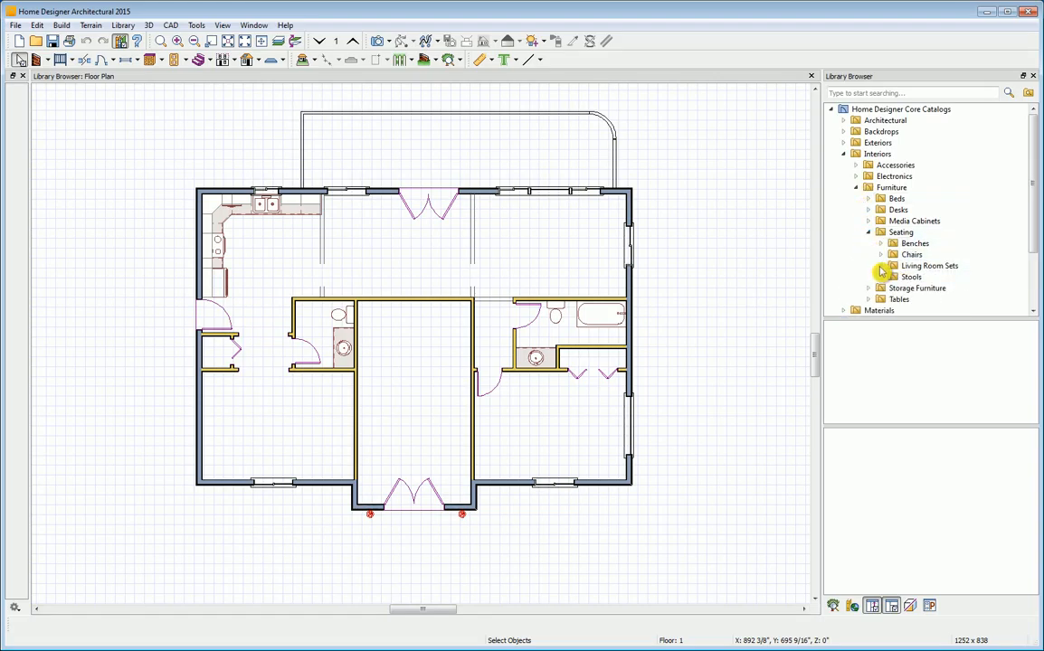
scroll(873, 263, "down", 2)
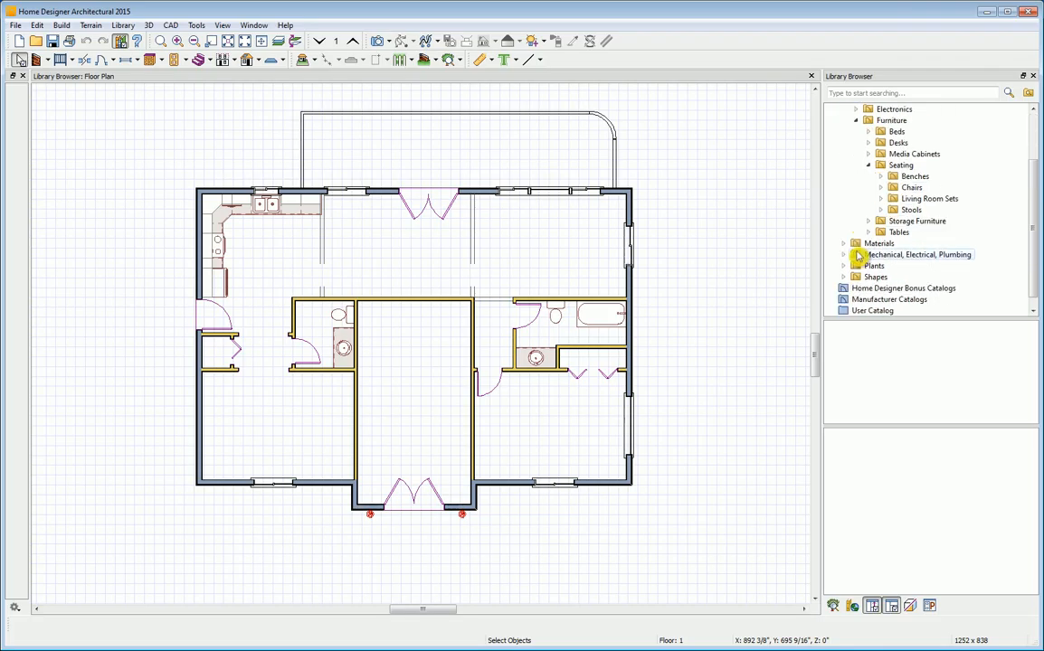
left_click(880, 199)
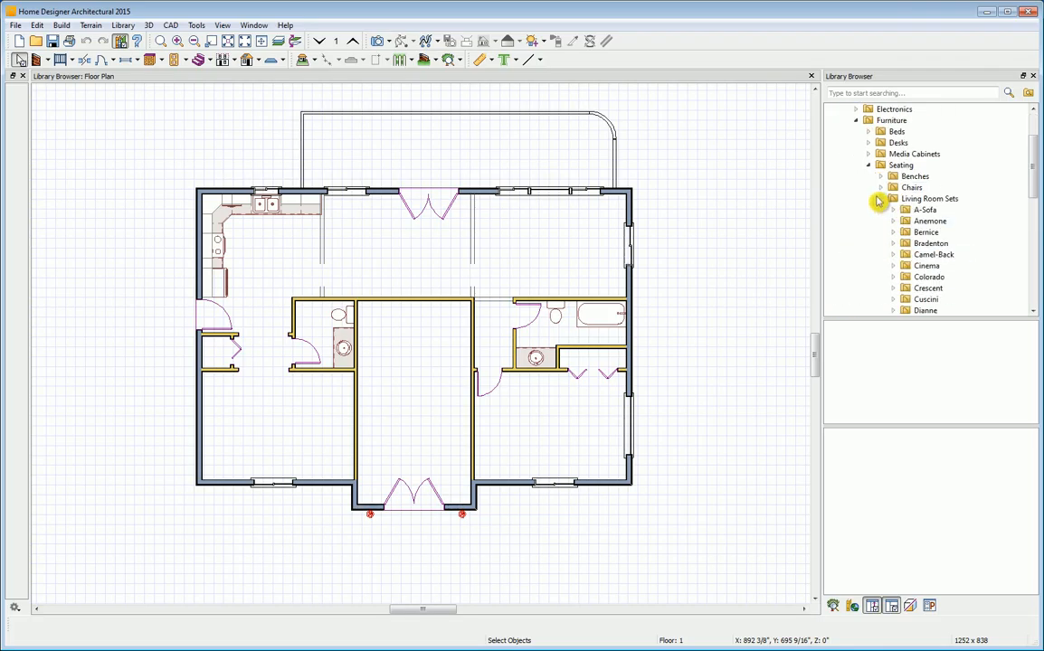
Select the Cinema Armchair in the Cinema set and slightly enlarge its 3D preview
left_click(894, 267)
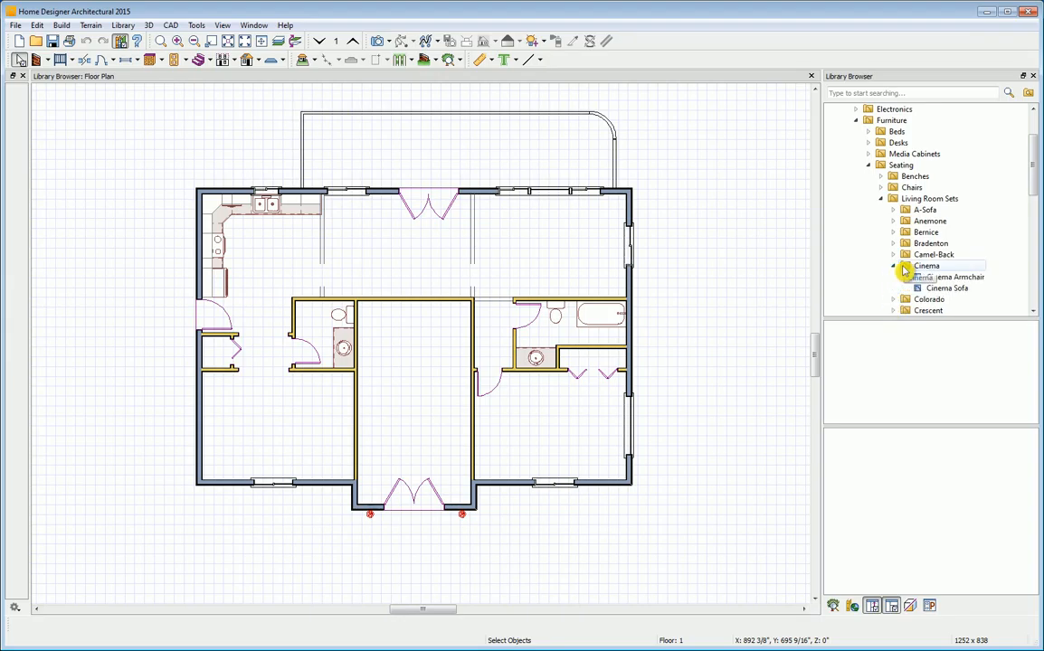
left_click(905, 269)
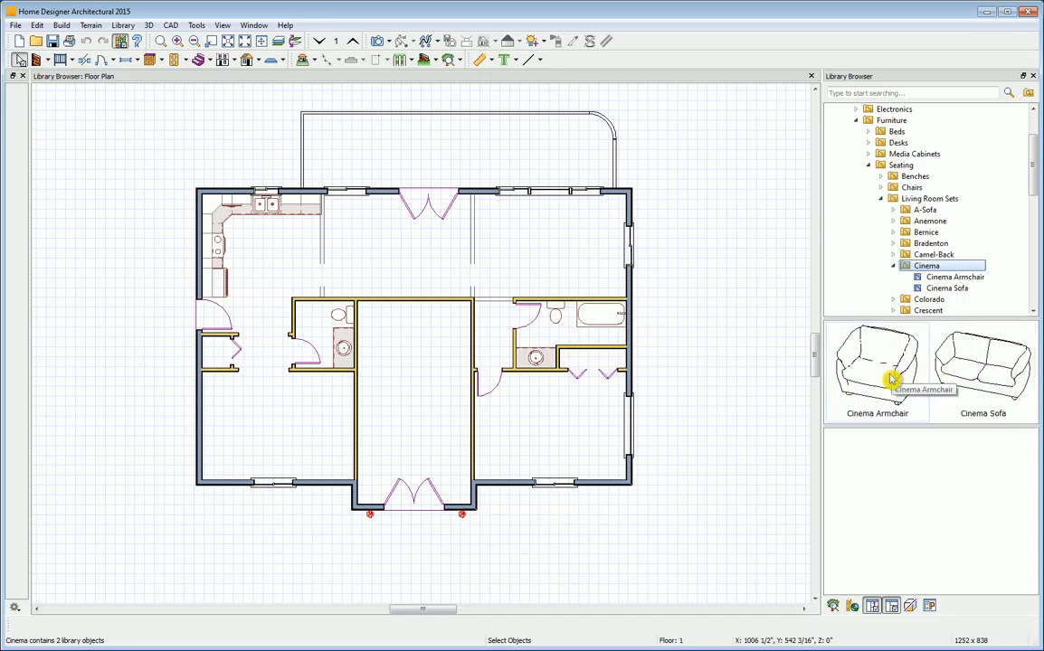
left_click(937, 280)
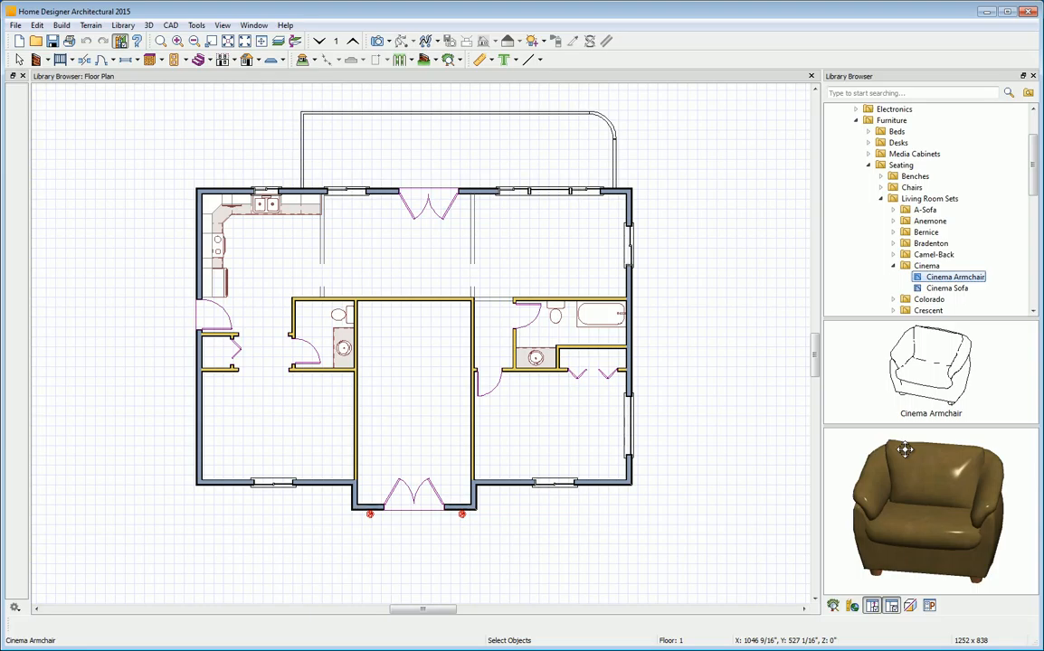
left_click_drag(856, 425, 857, 415)
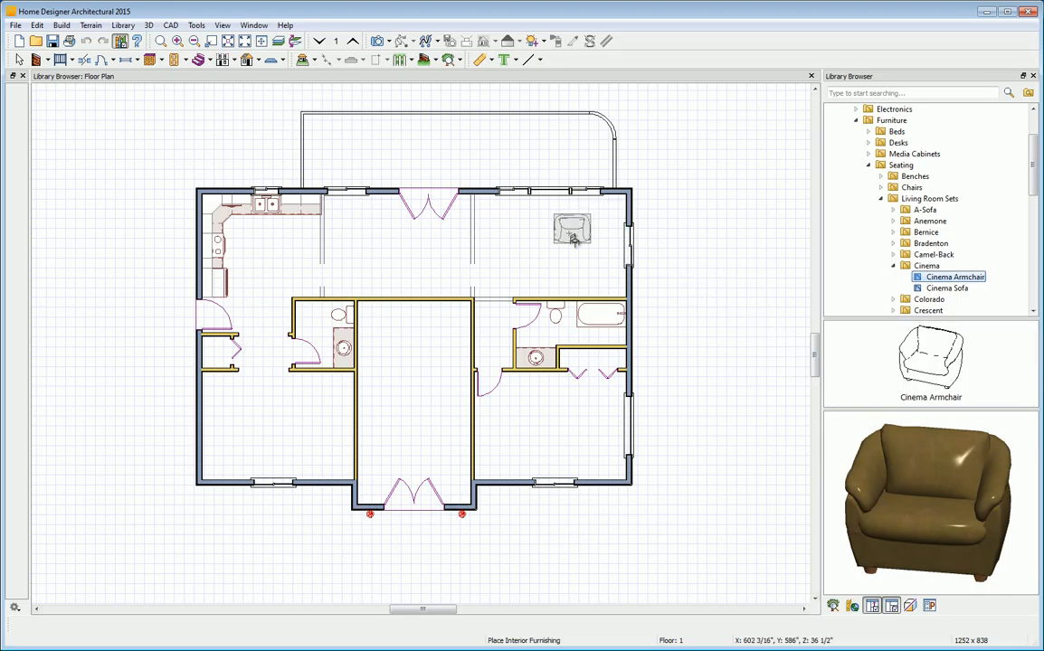
Place the Cinema Armchair in the upper-right room near the wall shared with the bathroom
scroll(533, 246, "up", 3)
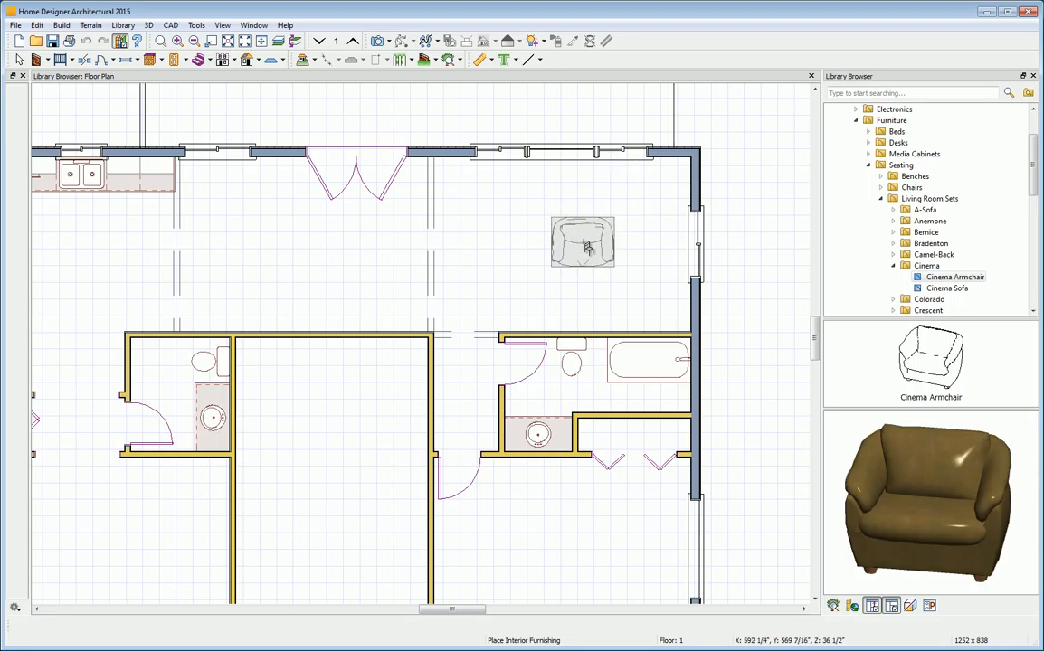
scroll(579, 233, "up", 2)
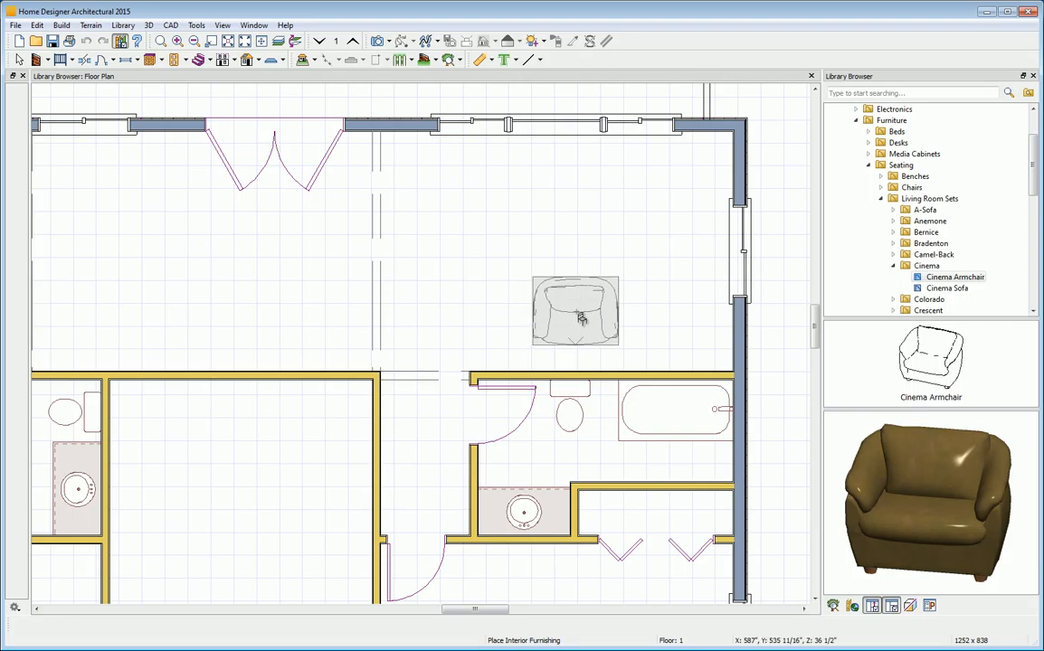
left_click(552, 327)
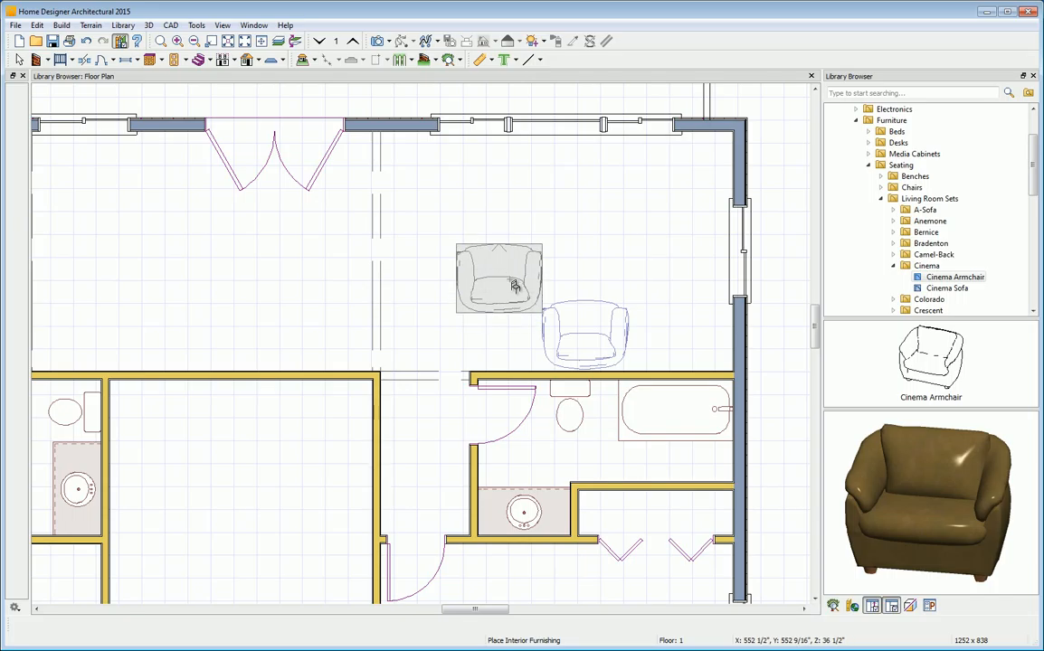
Search the library for "frame" and place the Double Mat Frame on the bathroom wall beside the armchair
scroll(1032, 187, "up", 1)
scroll(1033, 172, "up", 2)
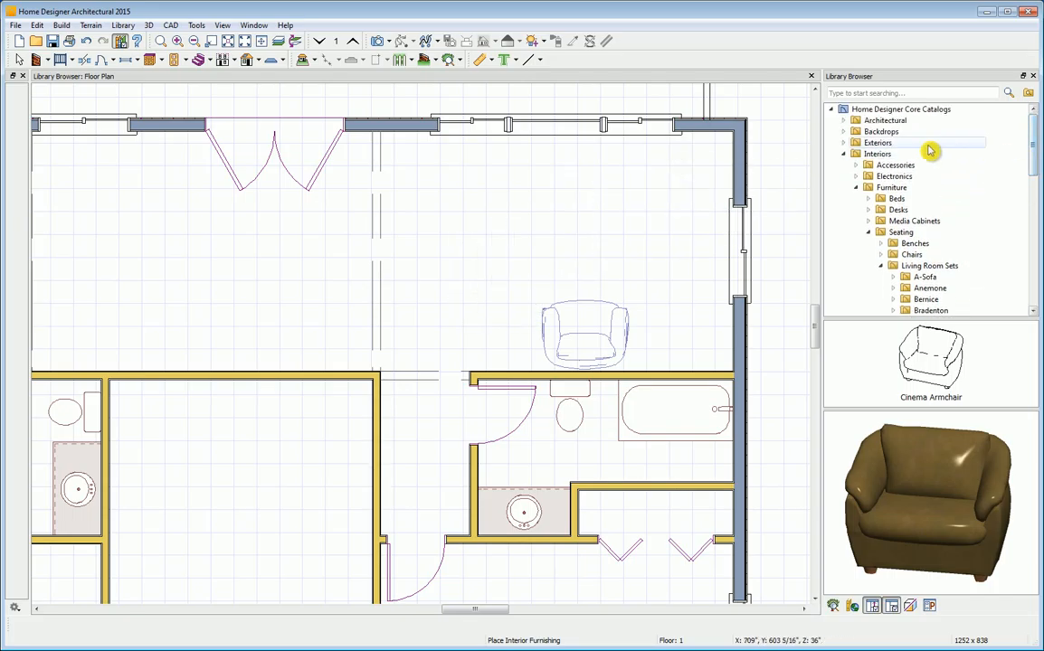
left_click(903, 92)
type("fi")
type("ame")
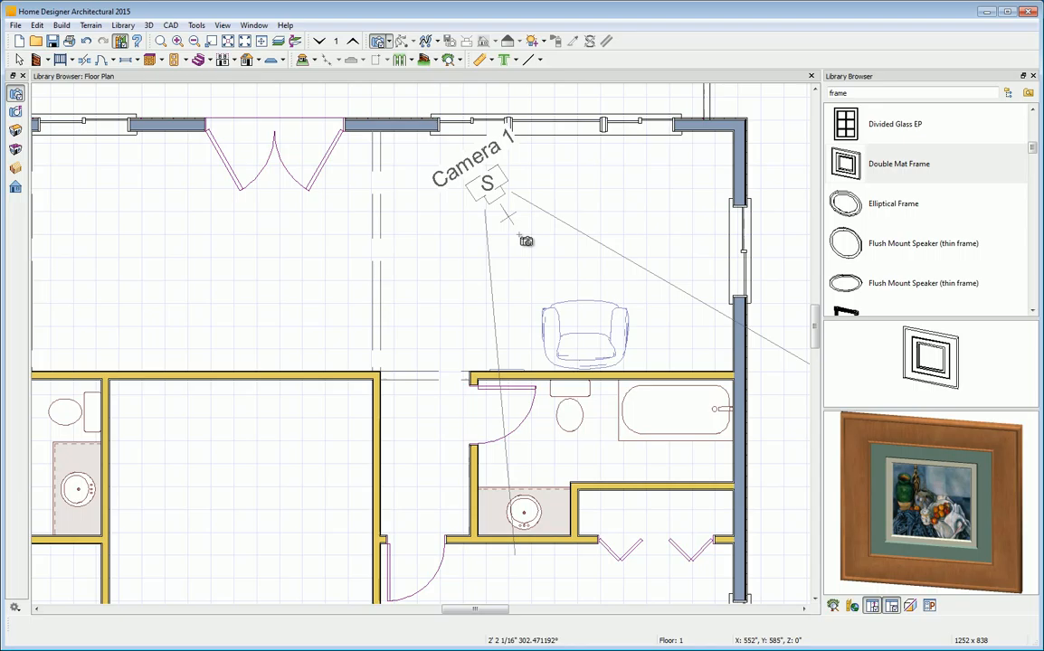
Create a full camera view from the upper-right room looking closely at the framed picture on the wall
left_click_drag(524, 238, 537, 301)
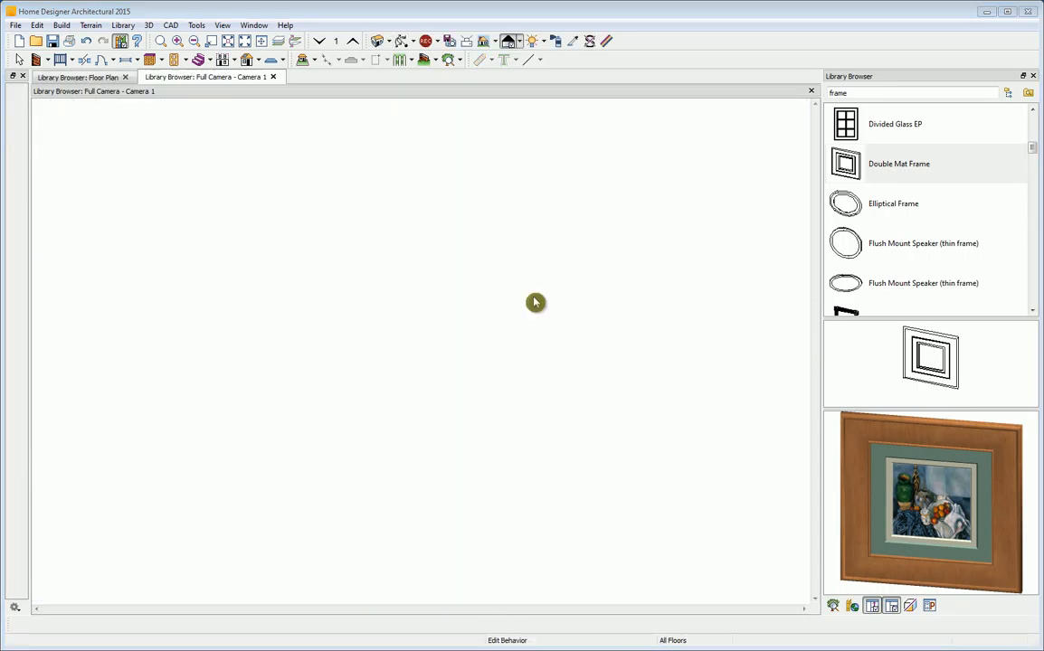
scroll(586, 314, "up", 3)
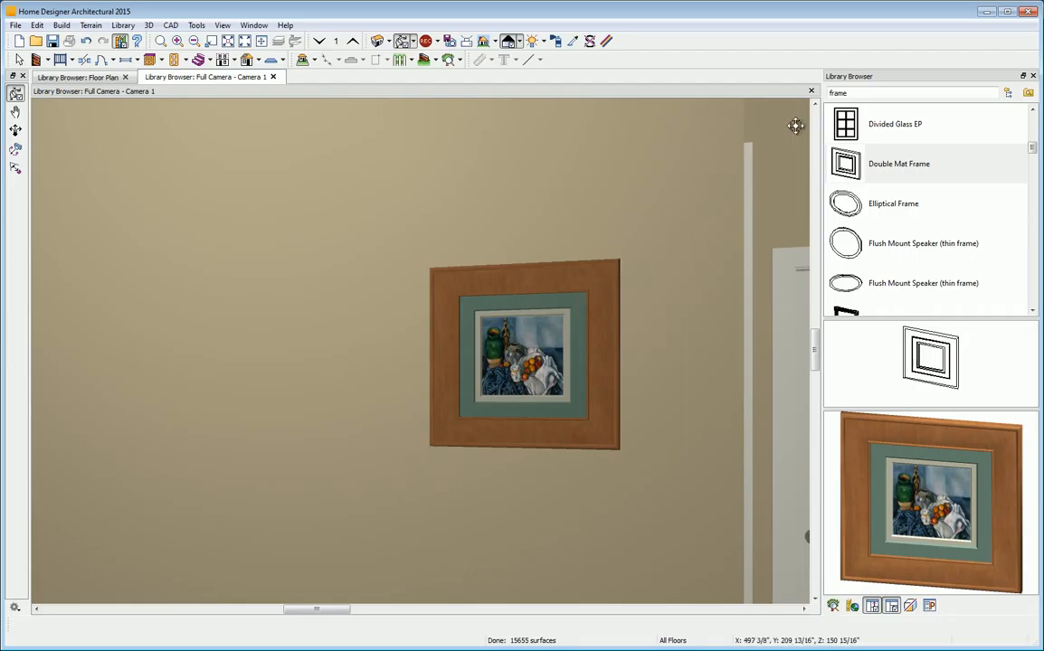
Search the library for "painting" and select the "Peasant Wedding" Painting material
left_click_drag(853, 94, 825, 93)
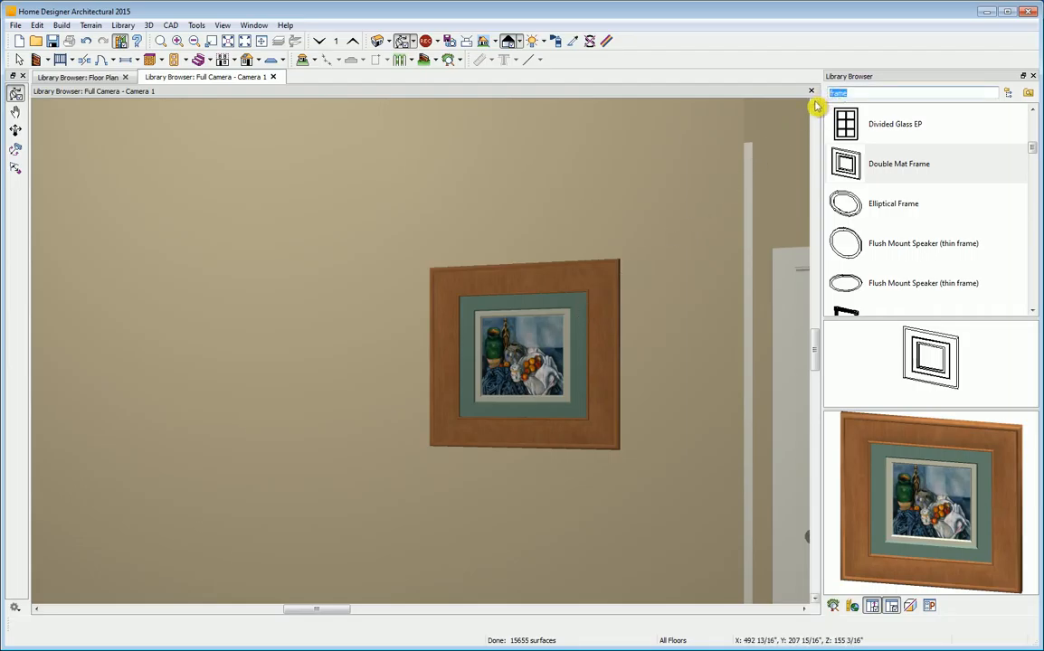
type("painting")
scroll(1020, 226, "down", 10)
left_click_drag(1032, 198, 1036, 131)
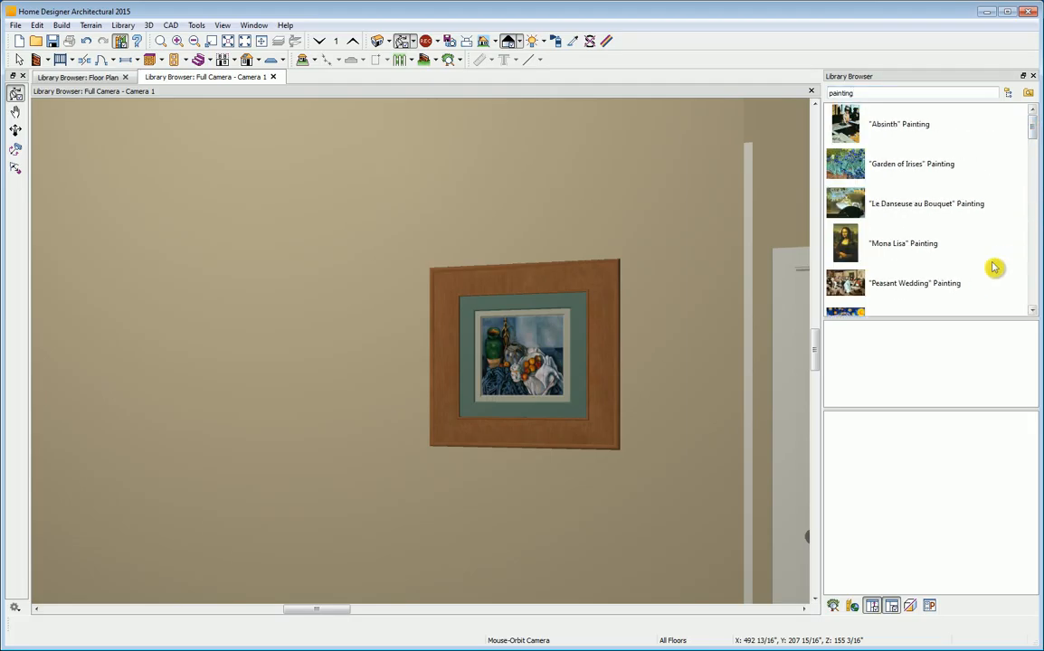
left_click(880, 286)
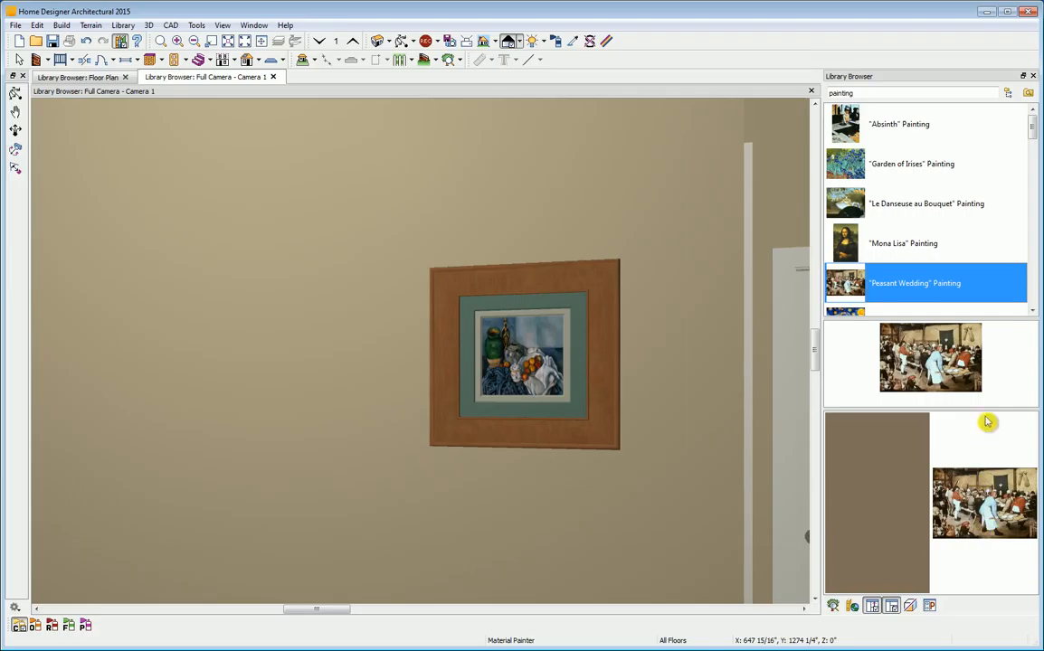
Locate the "Peasant Wedding" Painting in the catalog tree and apply it to the picture inside the frame
left_click(1008, 93)
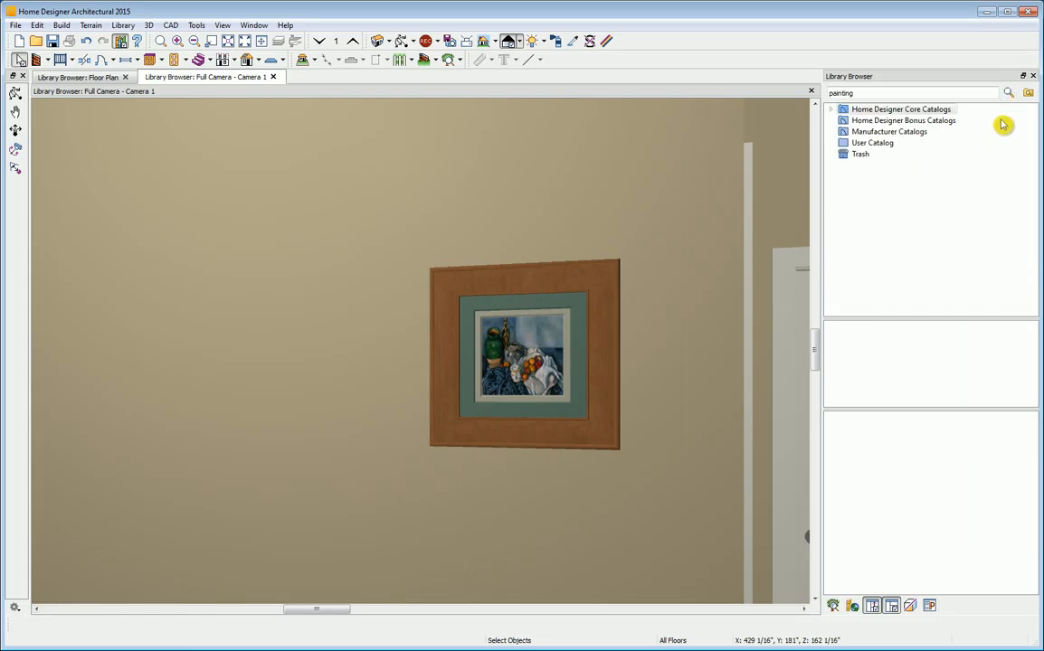
left_click(1007, 93)
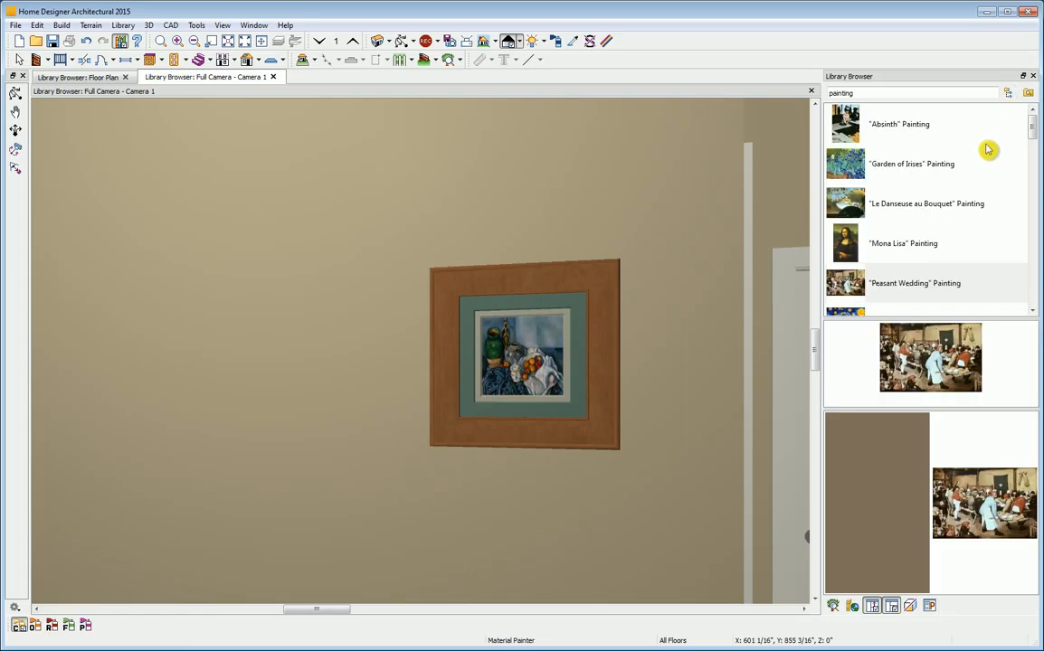
left_click(891, 291)
double_click(892, 294)
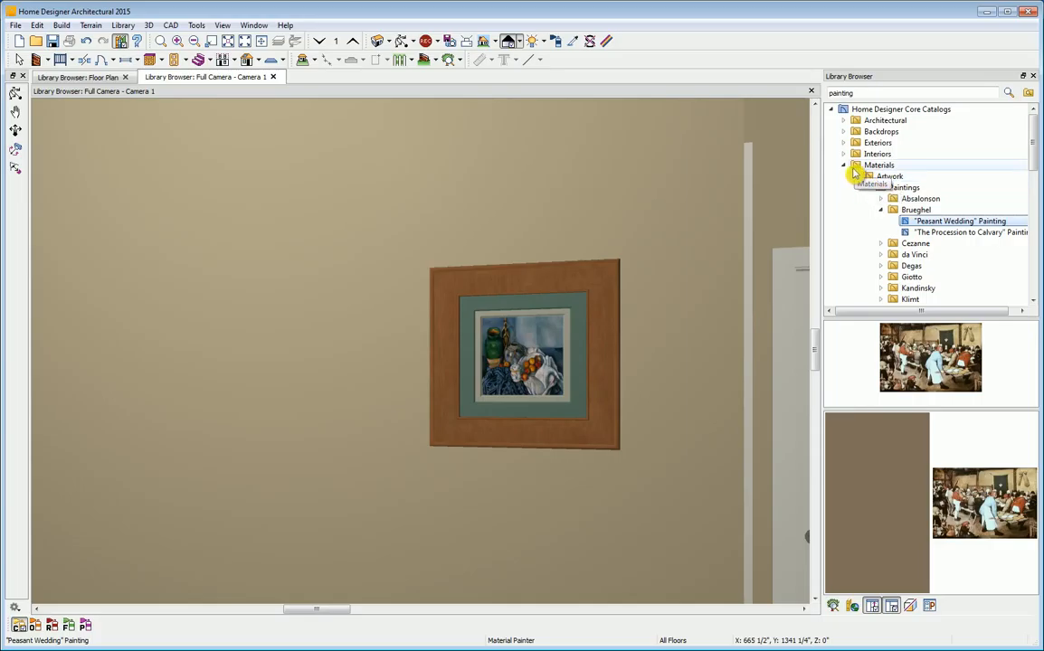
left_click(530, 360)
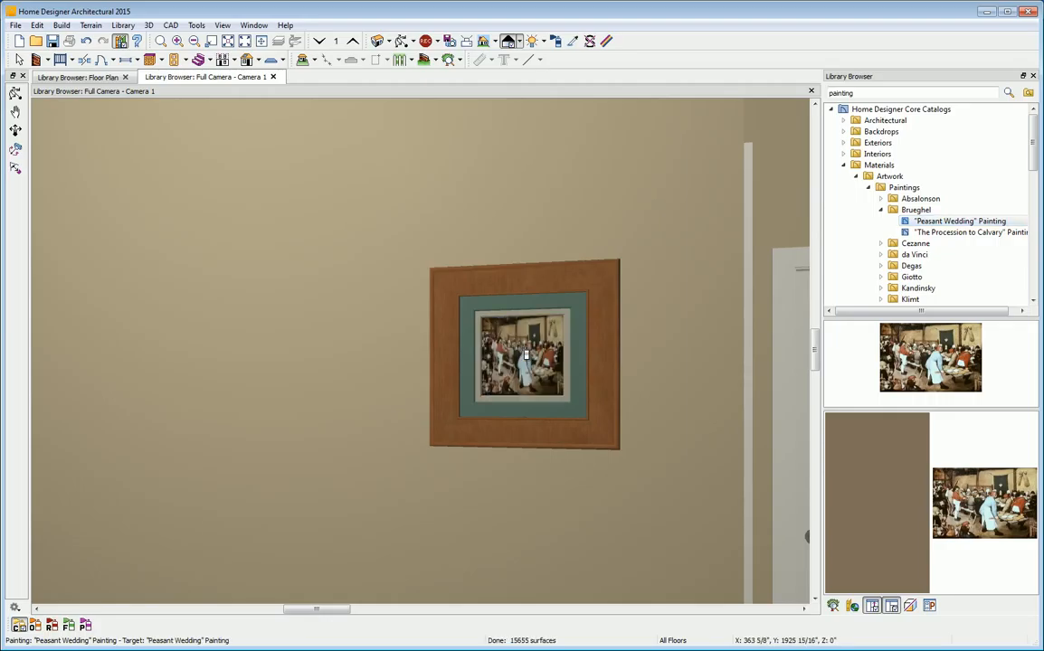
Select the armchair in the camera view and open its Furniture Specification
scroll(450, 230, "down", 1)
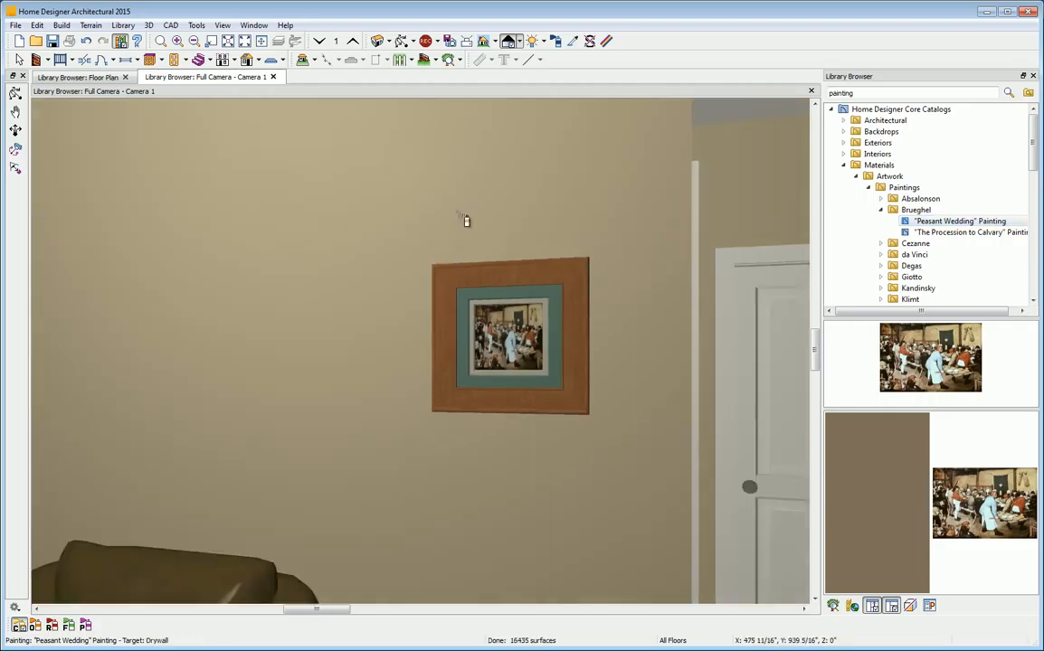
scroll(506, 249, "down", 3)
scroll(525, 290, "down", 2)
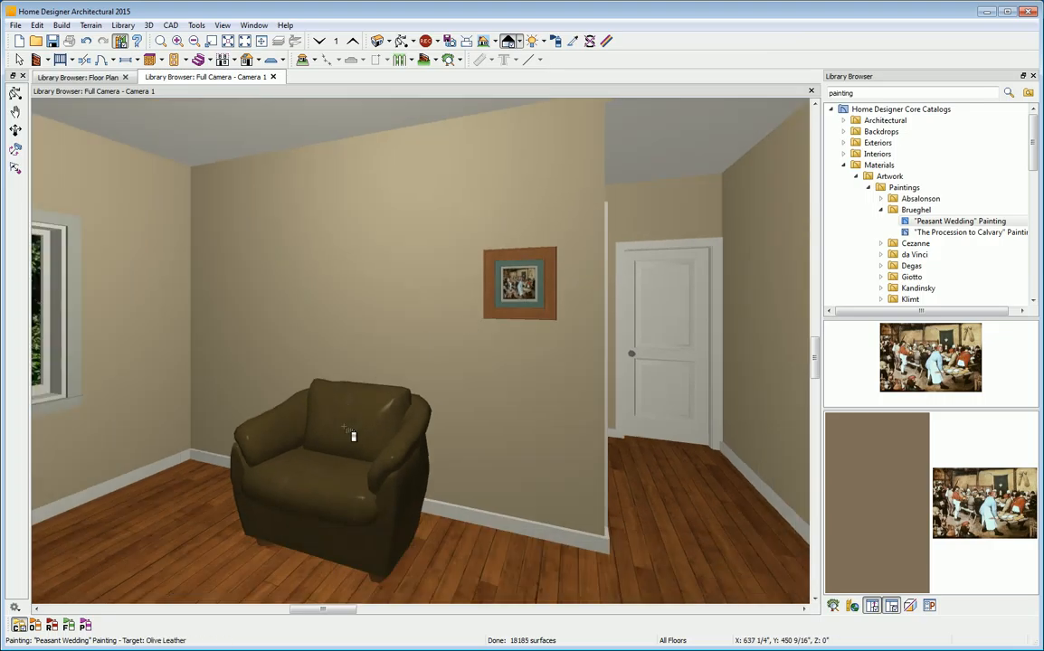
key("space")
left_click(343, 450)
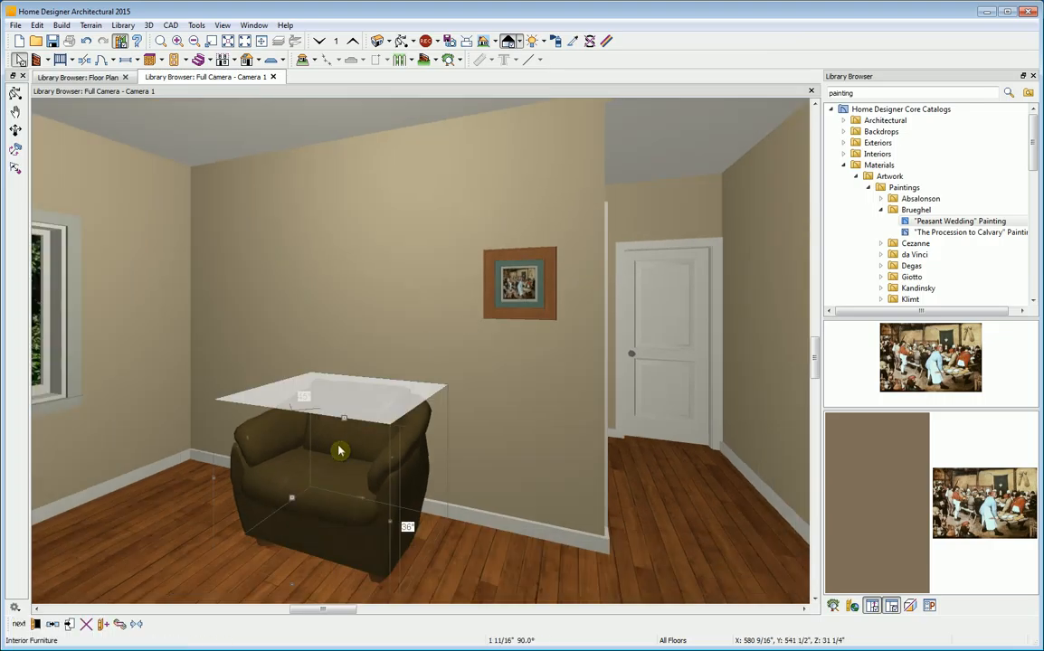
left_click(35, 624)
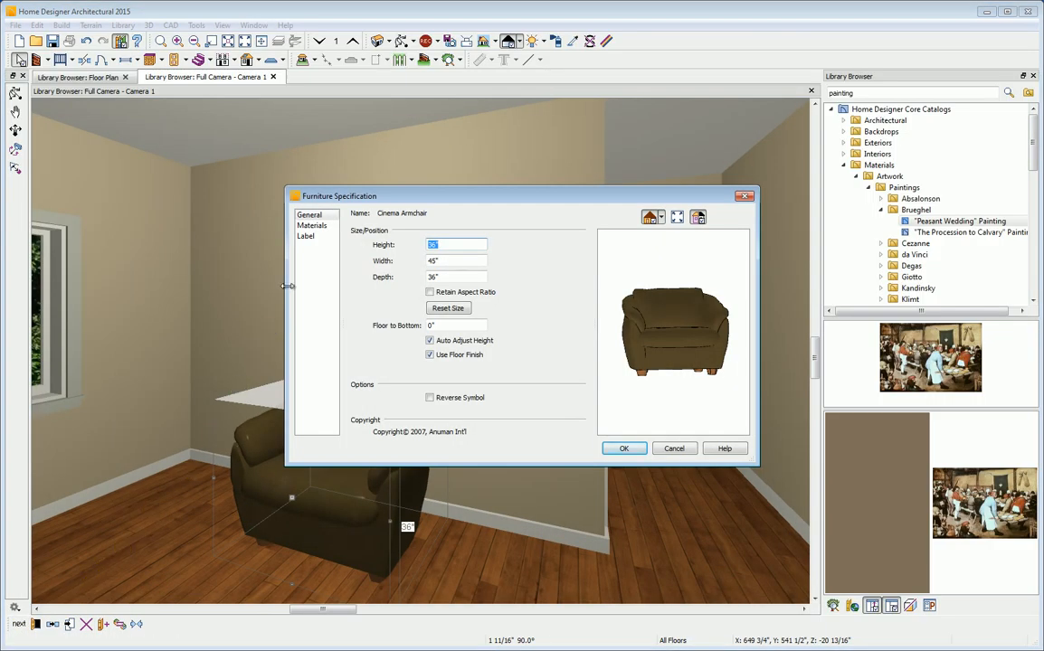
Open the library material selection for the armchair's Main component
left_click(311, 226)
left_click(463, 247)
left_click(540, 309)
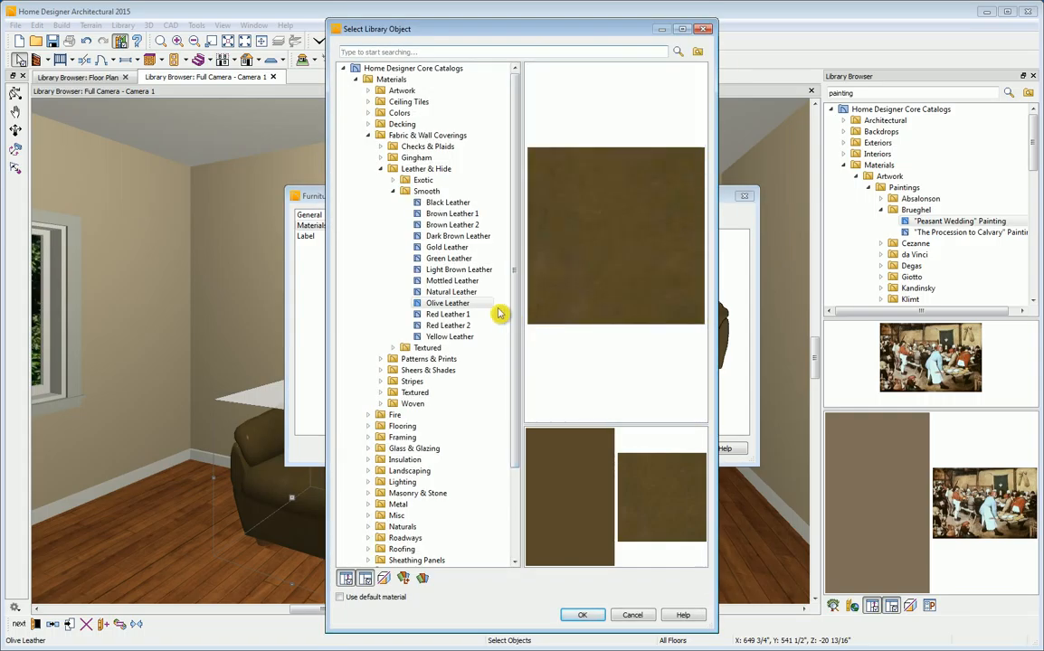
Collapse Fabric & Wall Coverings and browse the material catalog to the White/Neutral group of Generic Colors
left_click(380, 169)
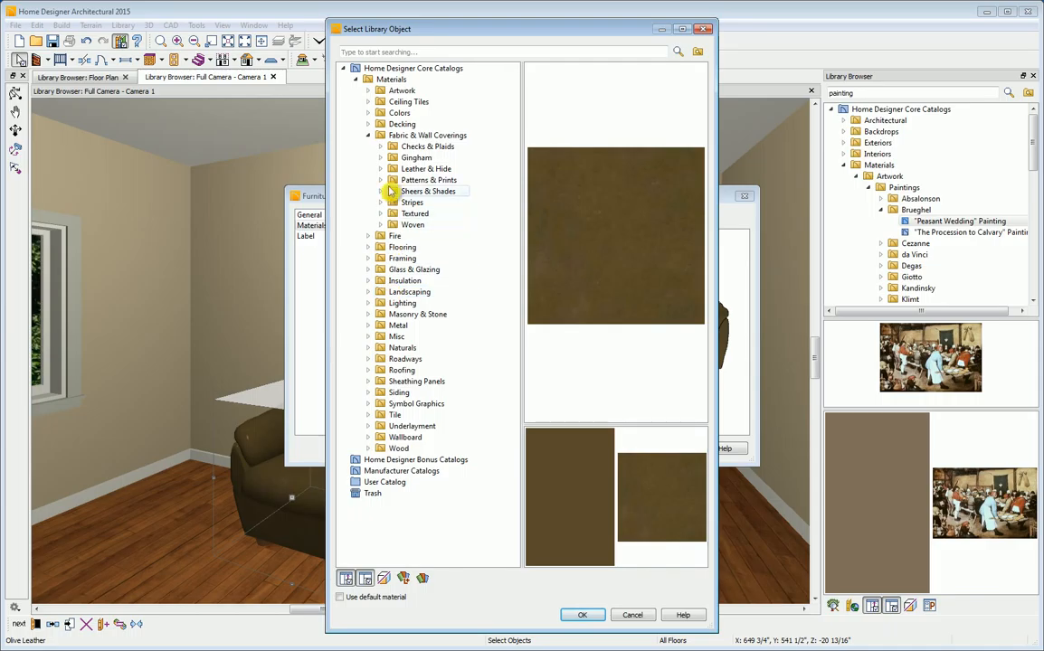
left_click(368, 135)
left_click(368, 113)
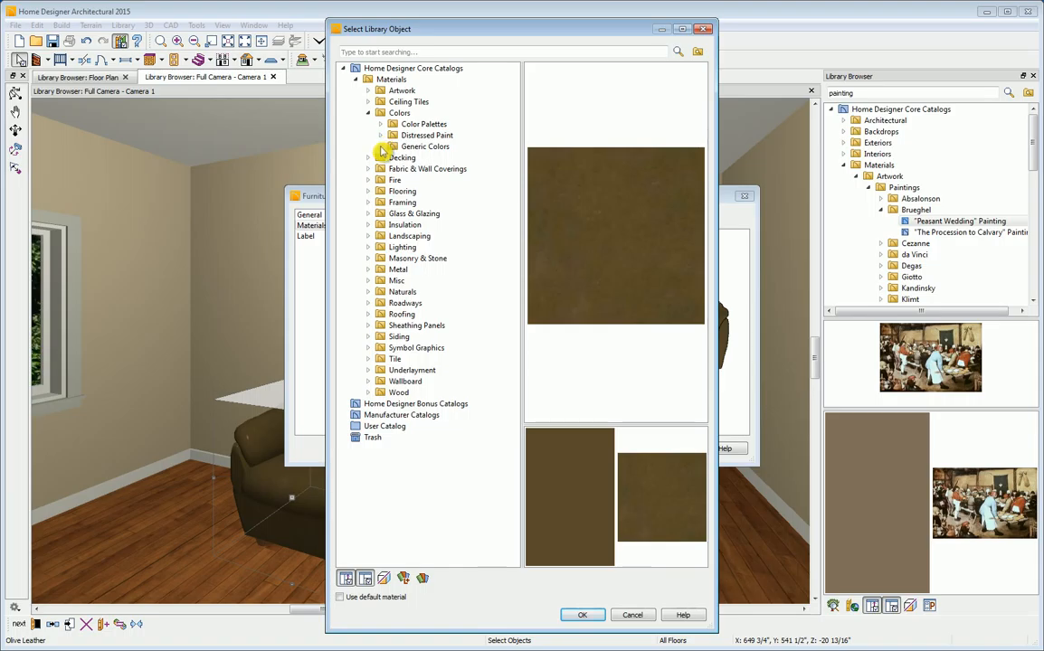
left_click(380, 146)
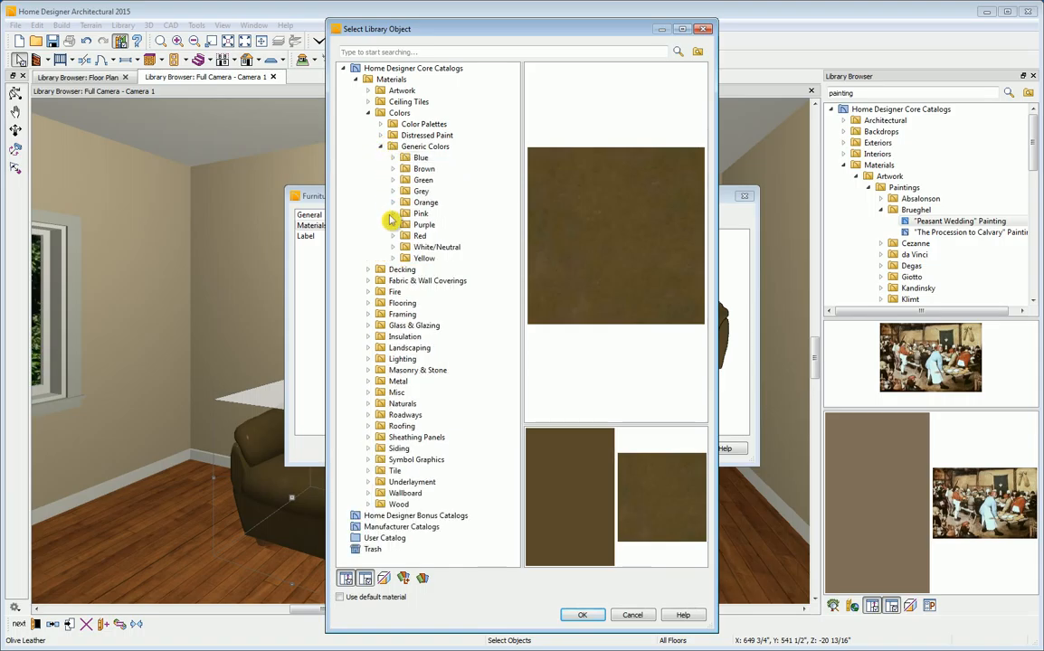
left_click(394, 248)
left_click(402, 249)
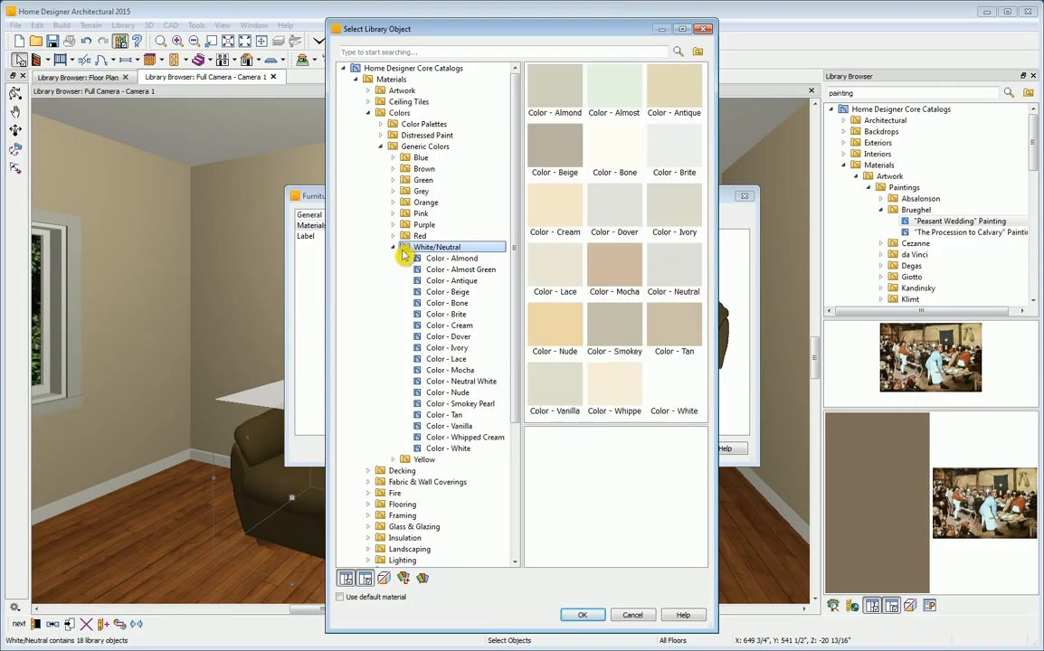
Assign Color - Cream to the armchair's Main component, accept the specification, and deselect the chair
left_click(558, 213)
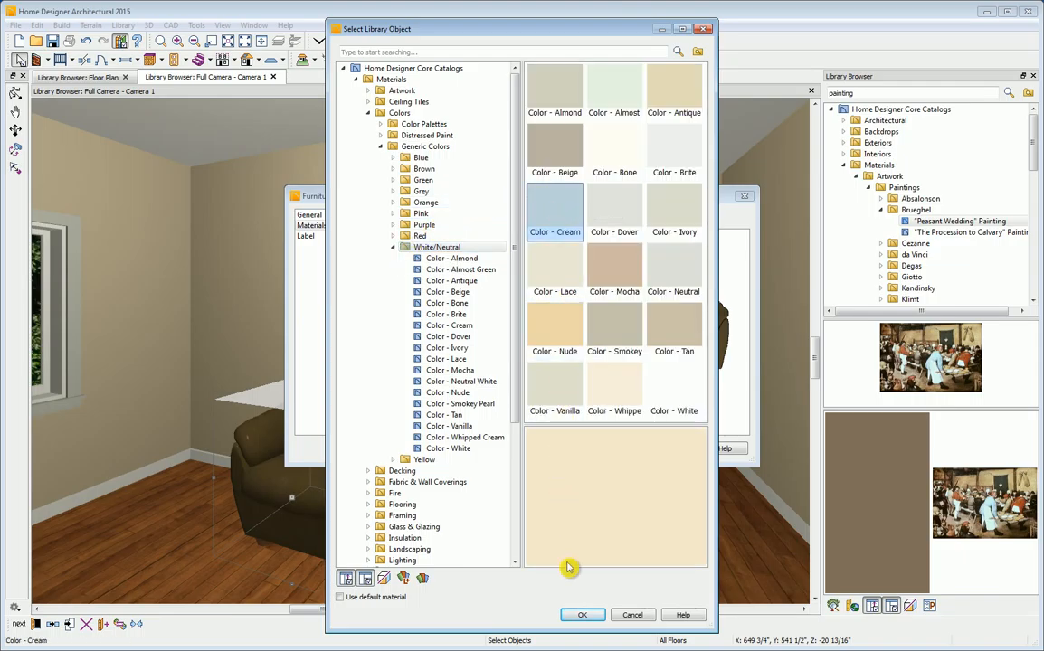
left_click(575, 616)
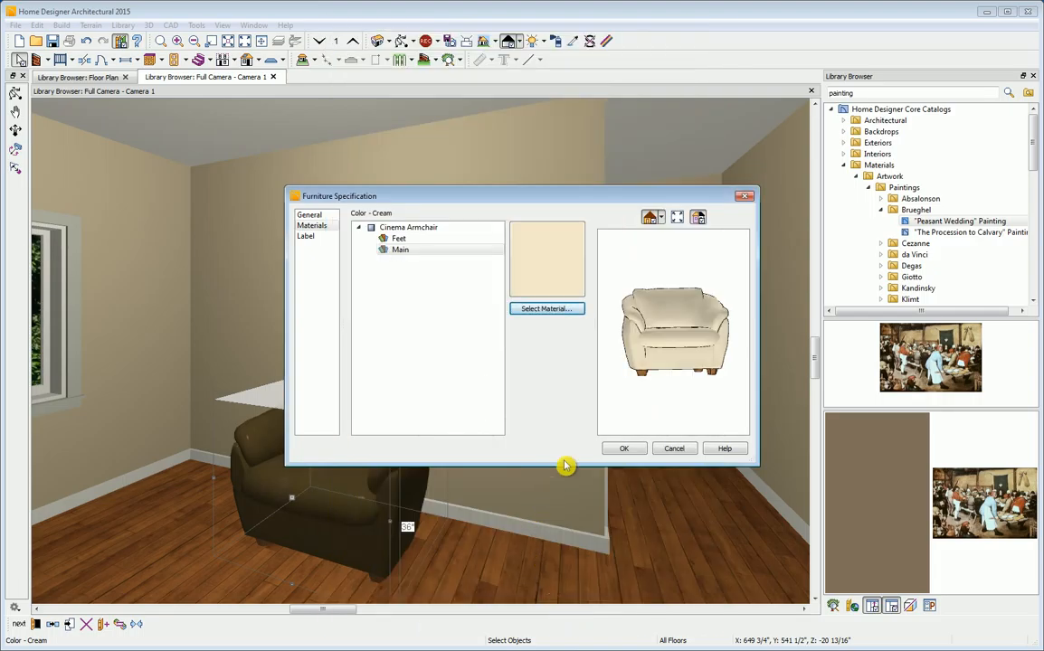
left_click(625, 449)
key("Escape")
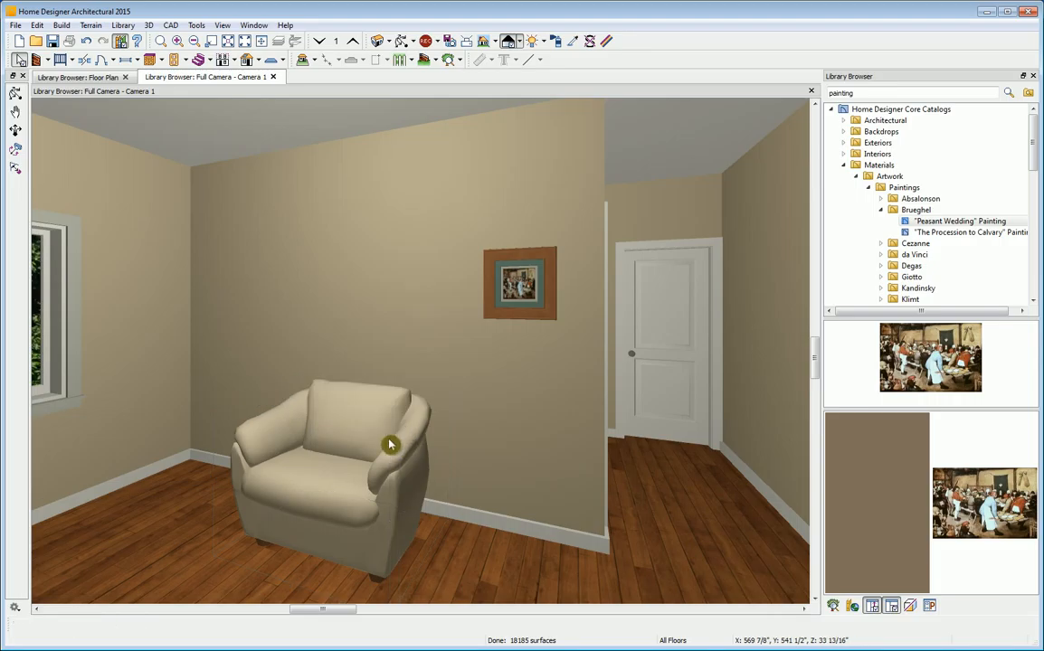
Add the recoloured armchair from the camera view to the library's User Catalog
left_click(331, 458)
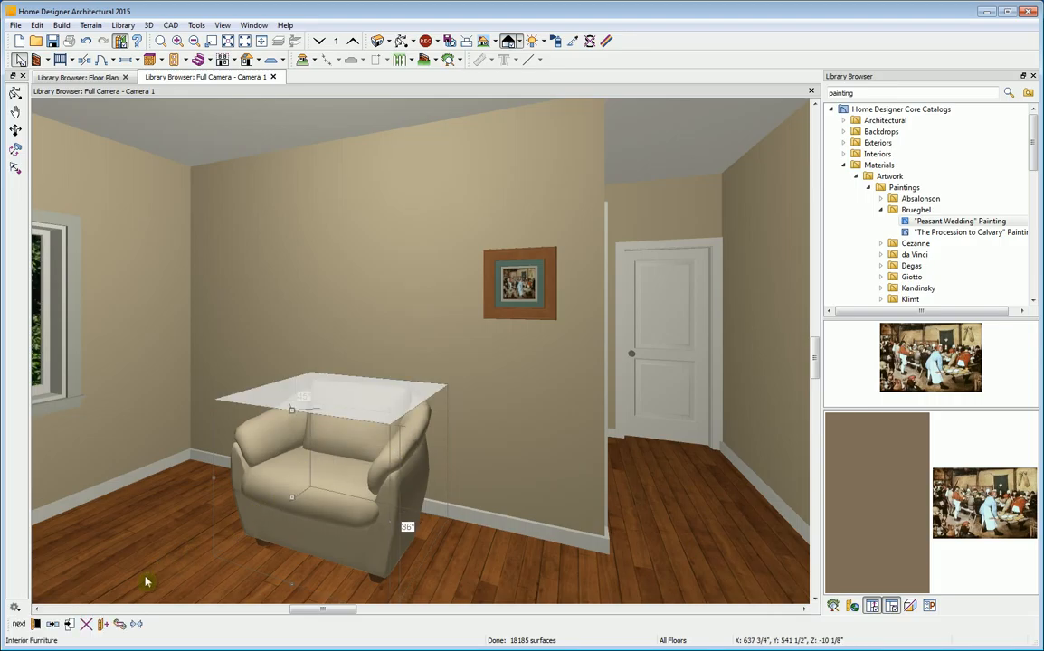
left_click(105, 628)
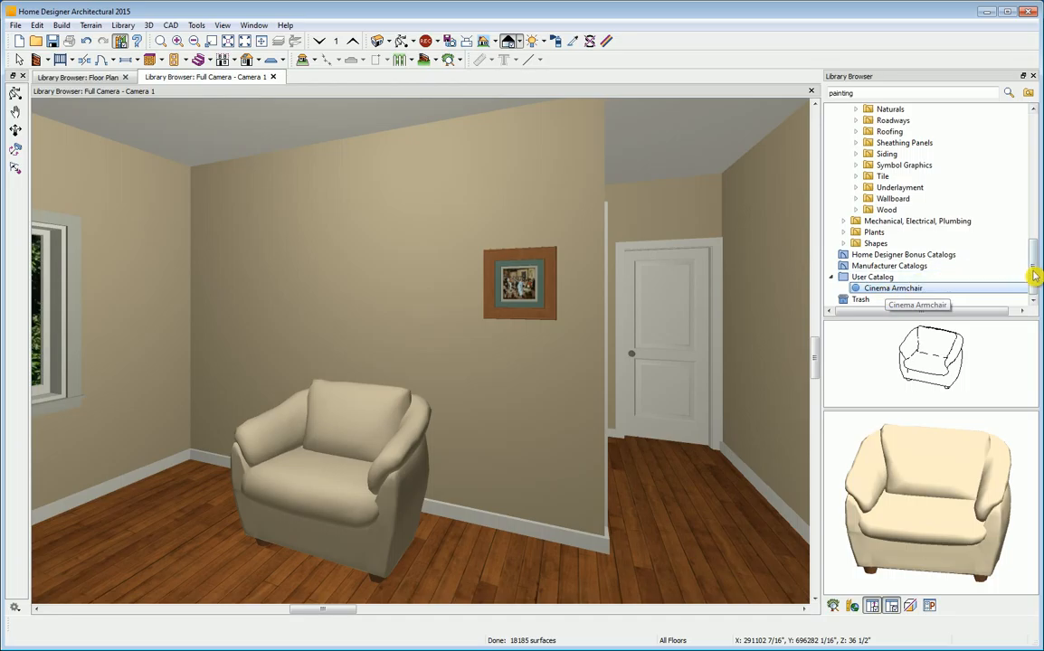
Copy the "Peasant Wedding" Painting from the Brueghel folder and paste it as a shortcut into the User Catalog
left_click_drag(1032, 271, 1040, 149)
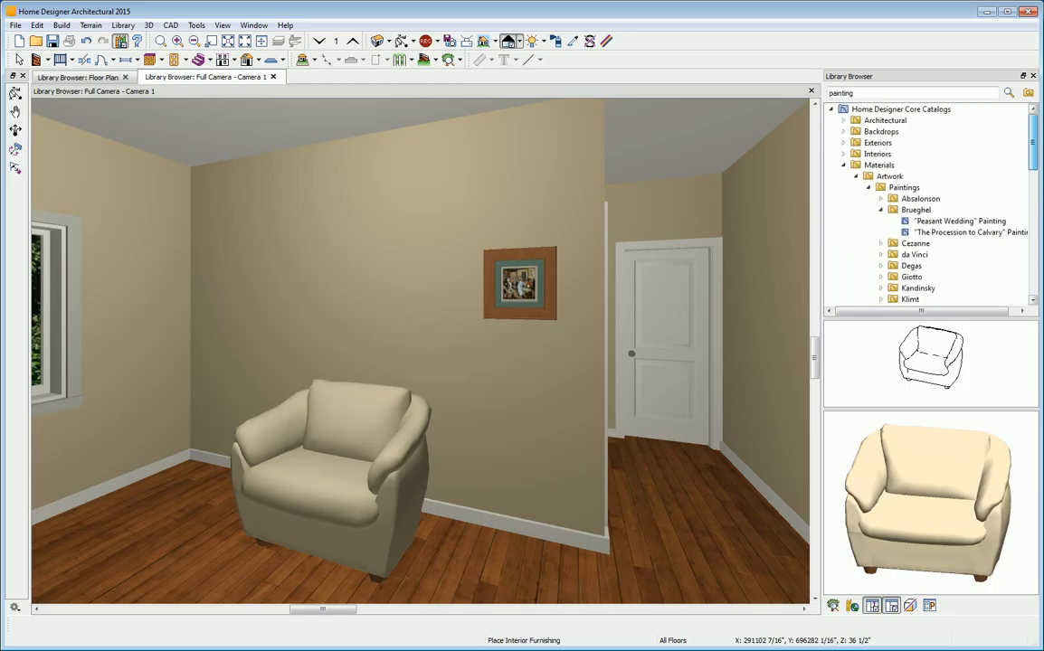
right_click(953, 223)
left_click(970, 230)
scroll(882, 271, "down", 10)
right_click(875, 278)
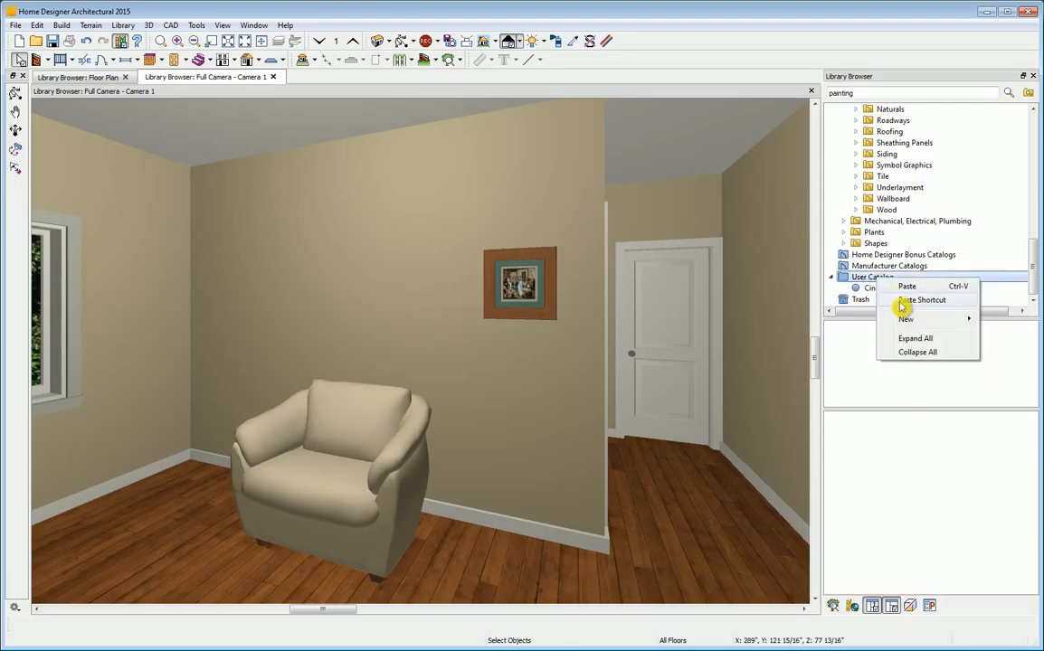
left_click(906, 300)
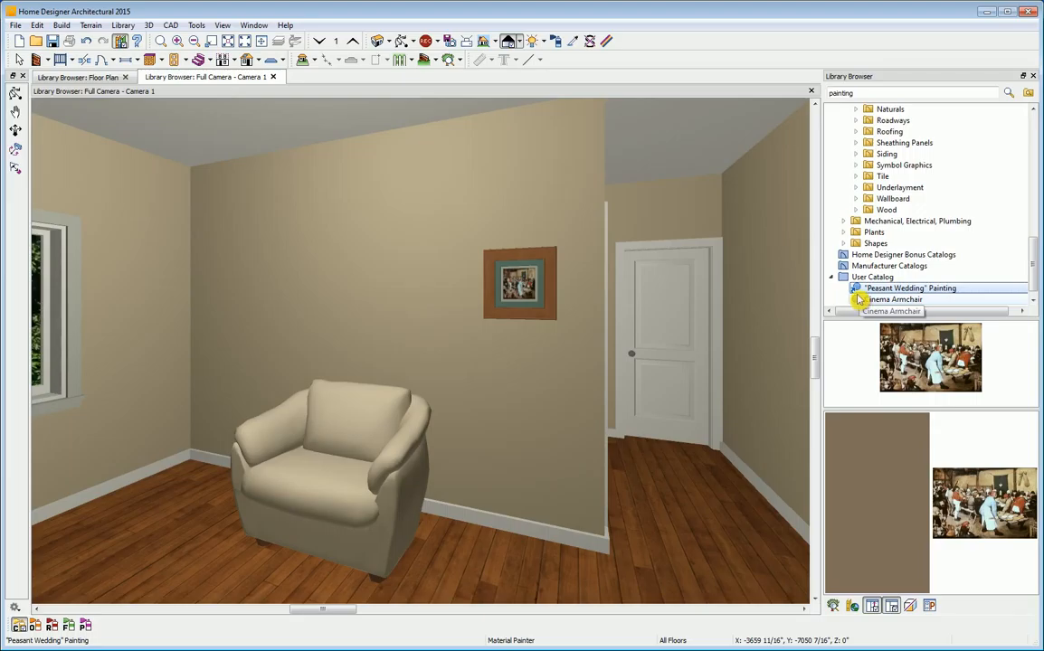
Rename the User Catalog's Cinema Armchair as Creme Armchair and move the full "Peasant Wedding" Painting copy into the Paintings folder
left_click(864, 299)
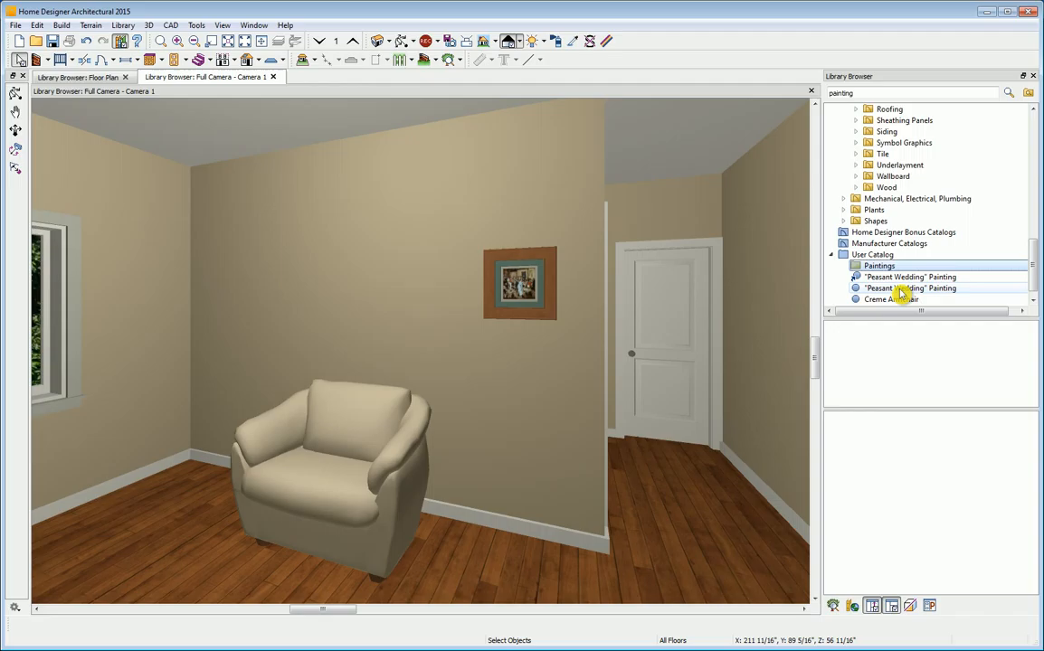
left_click_drag(900, 290, 883, 270)
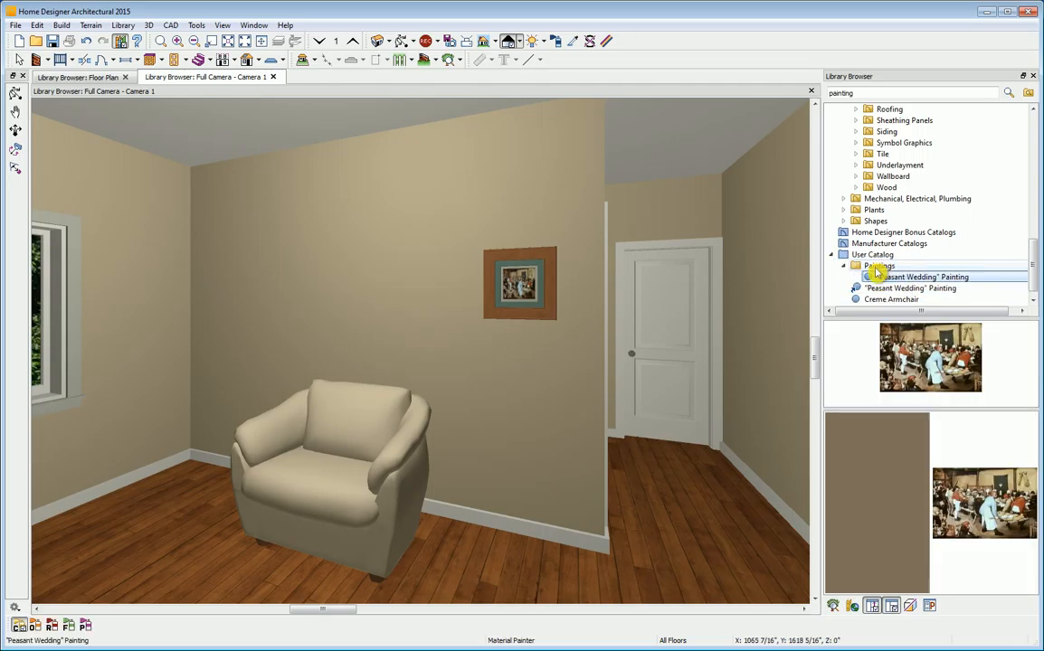
Create a folder named Furniture in the User Catalog and move the Creme Armchair into it
right_click(856, 255)
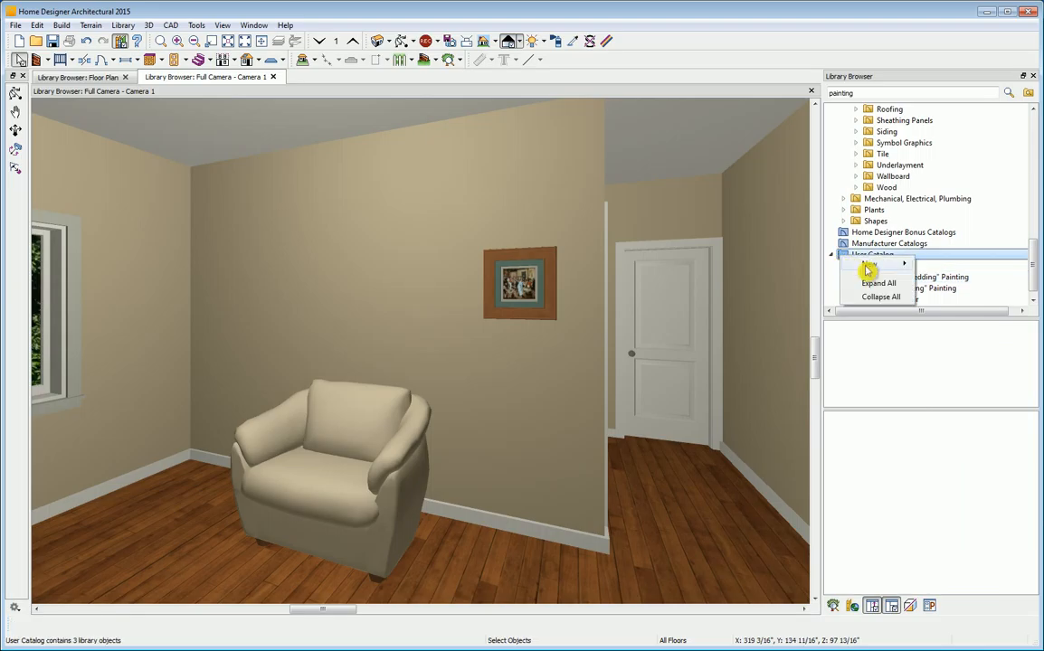
mouse_move(873, 264)
left_click(929, 267)
type("Furniture")
key("Return")
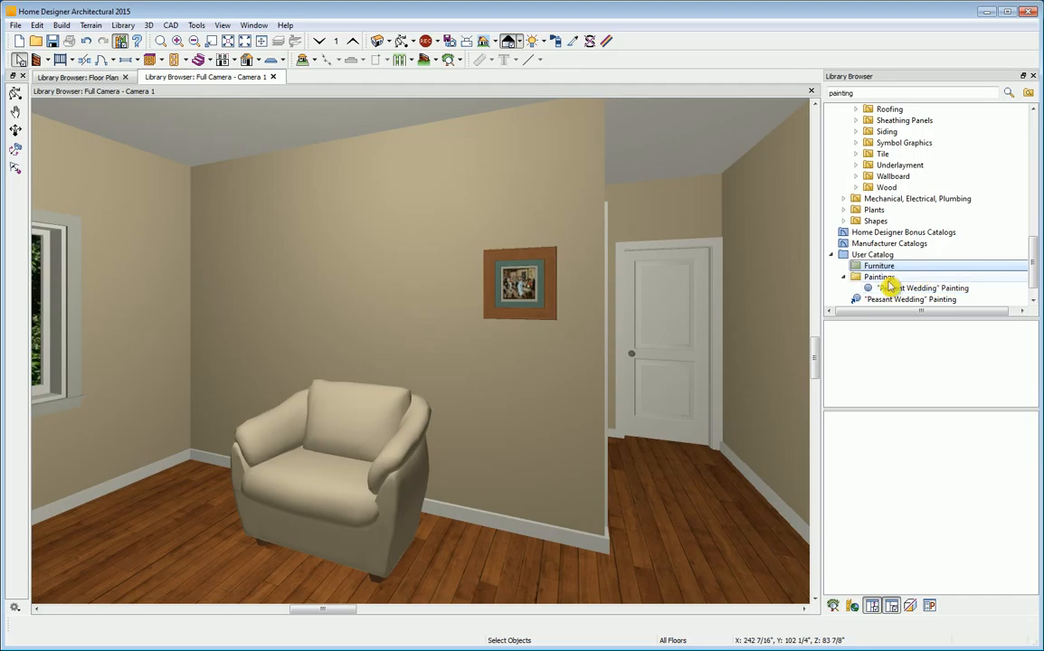
scroll(882, 288, "down", 1)
left_click_drag(882, 288, 875, 244)
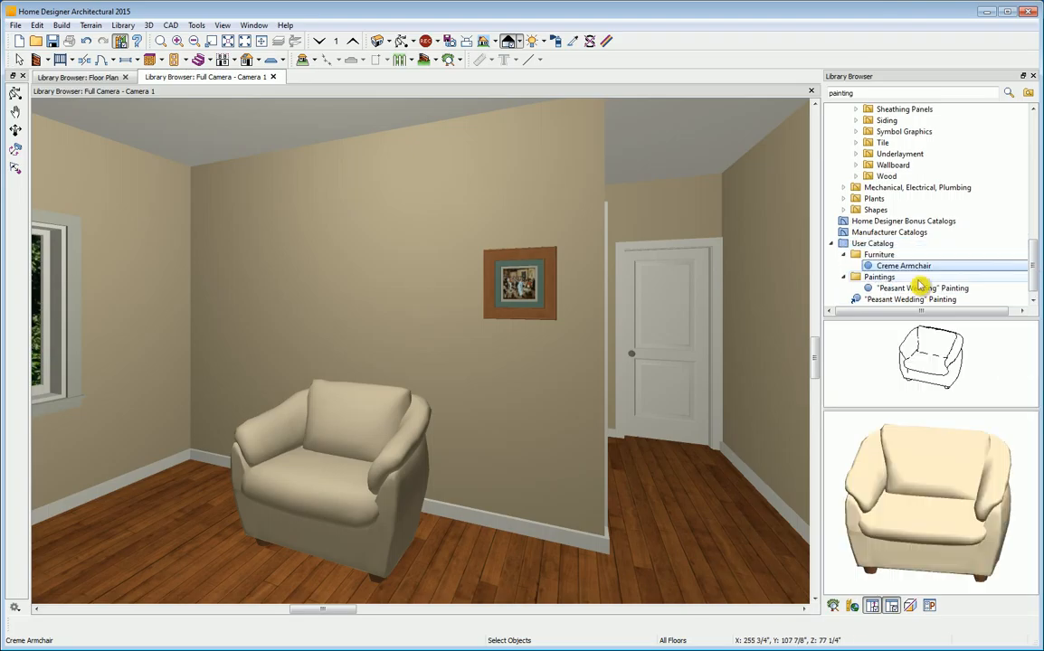
Delete the "Peasant Wedding" Painting shortcut from the User Catalog and permanently empty the library trash
scroll(864, 291, "down", 1)
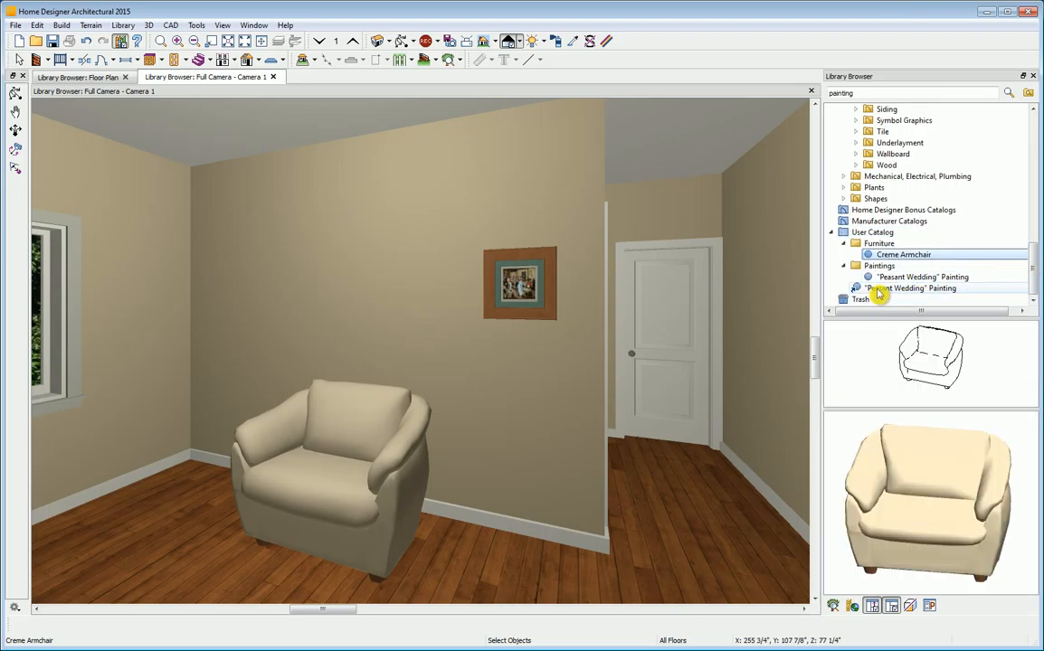
right_click(881, 288)
left_click(908, 351)
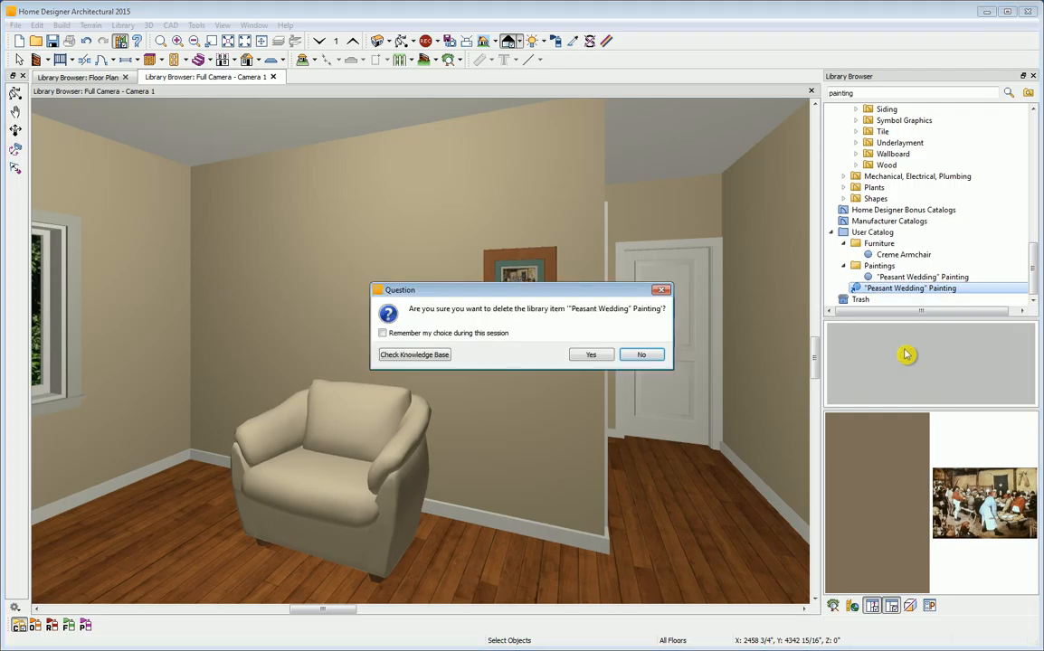
left_click(599, 356)
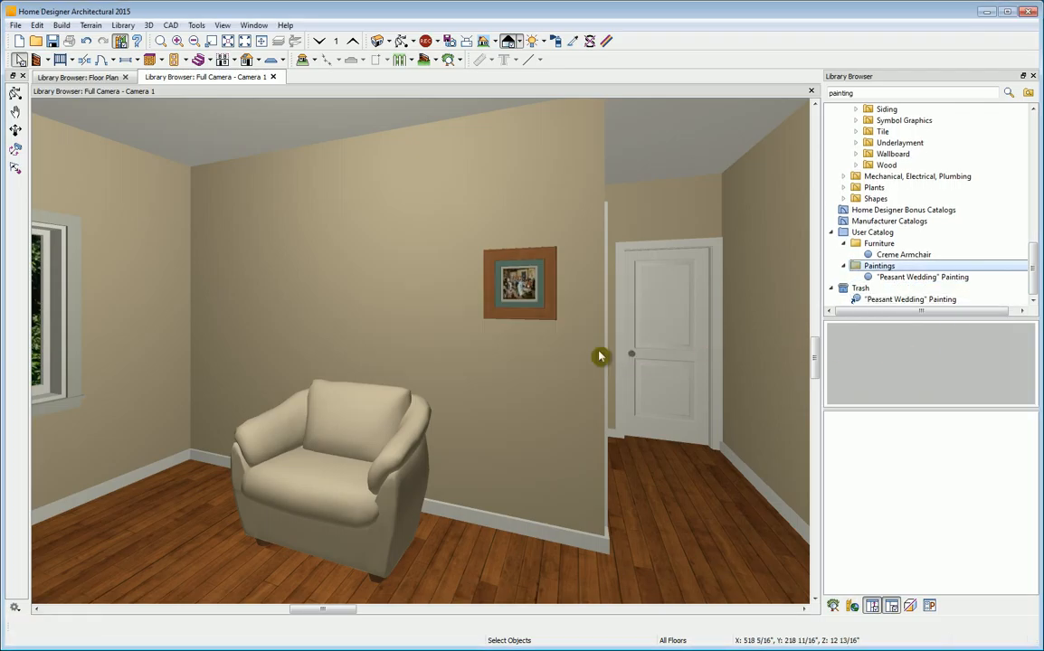
right_click(856, 291)
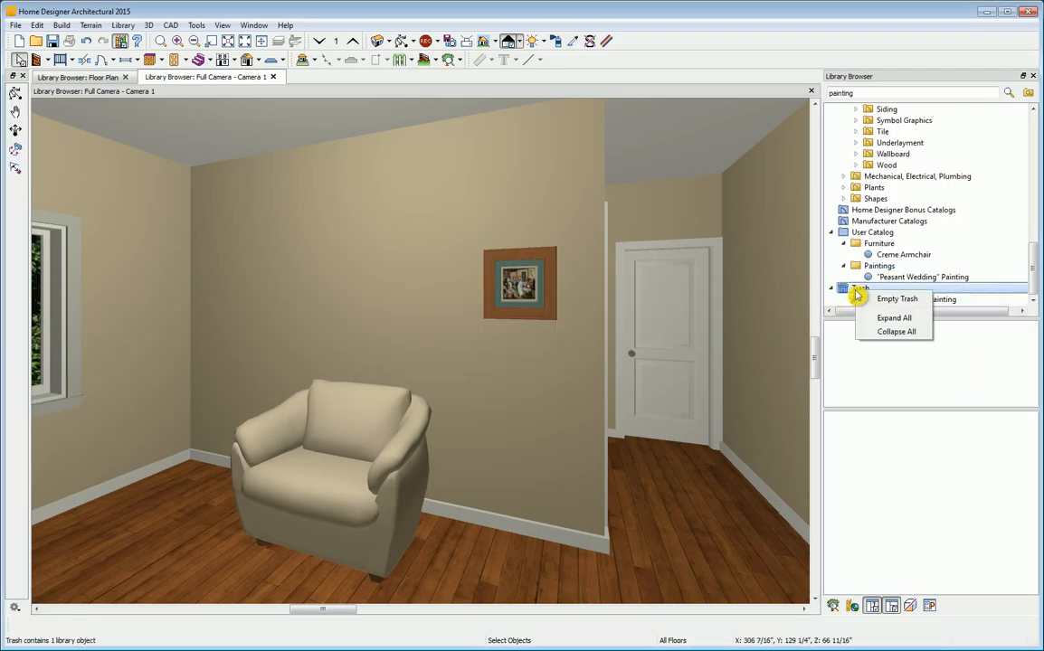
left_click(884, 298)
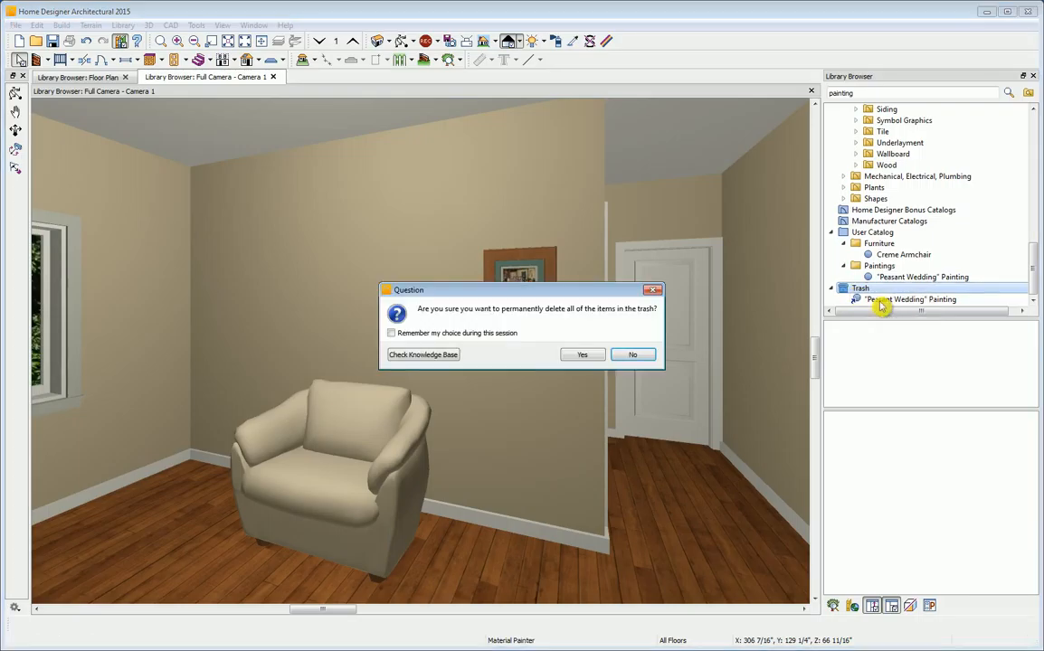
left_click(603, 354)
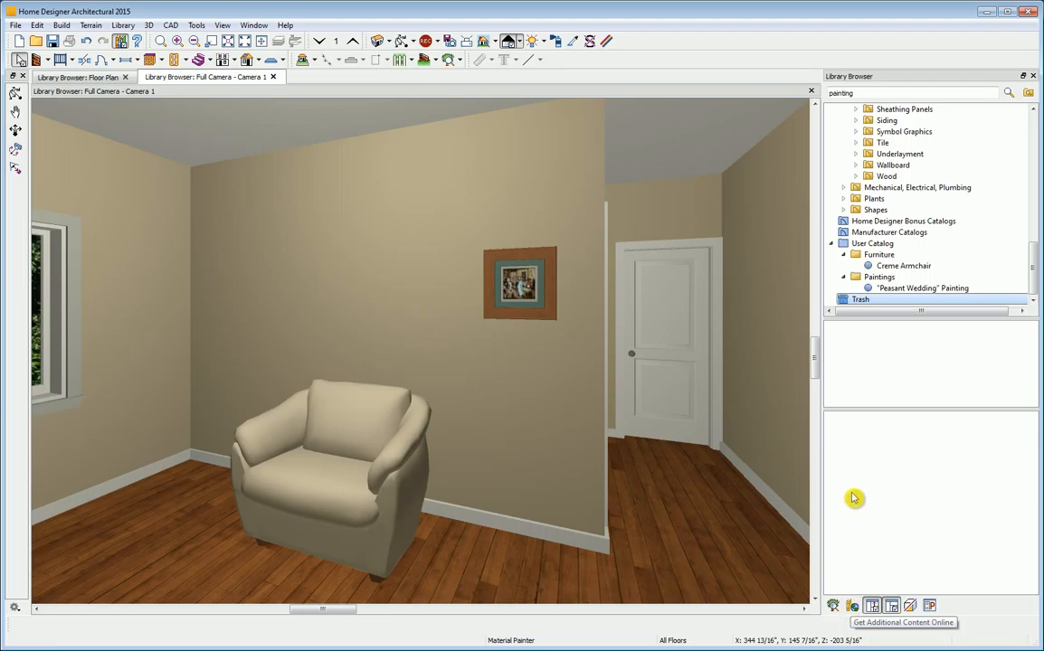
Collapse the Home Designer Core Catalogs in the library tree
left_click_drag(1034, 269, 1035, 136)
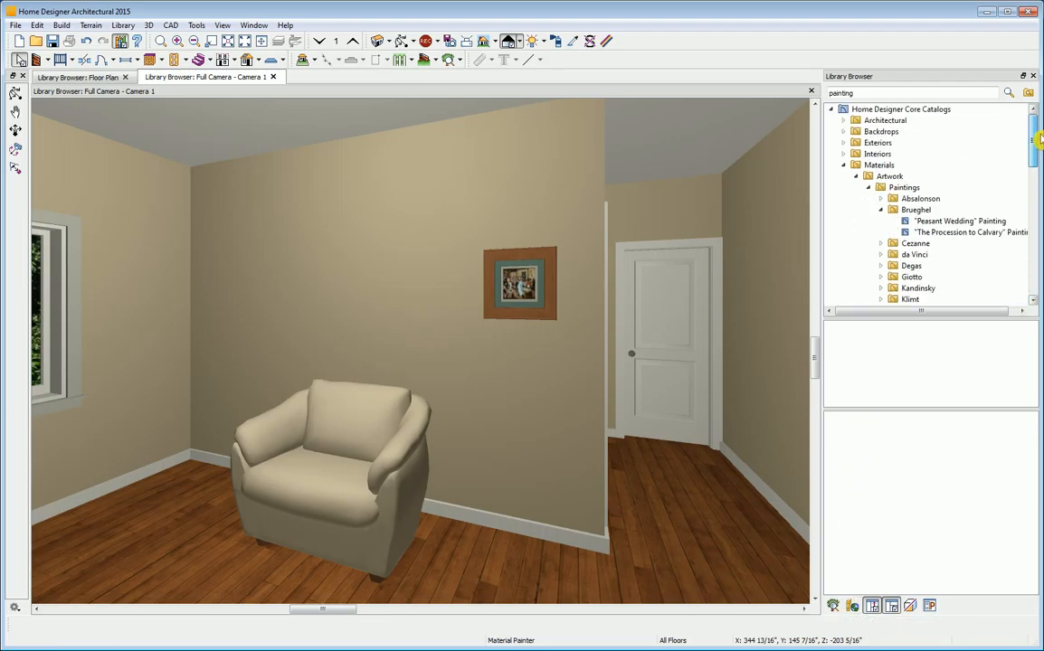
left_click(830, 109)
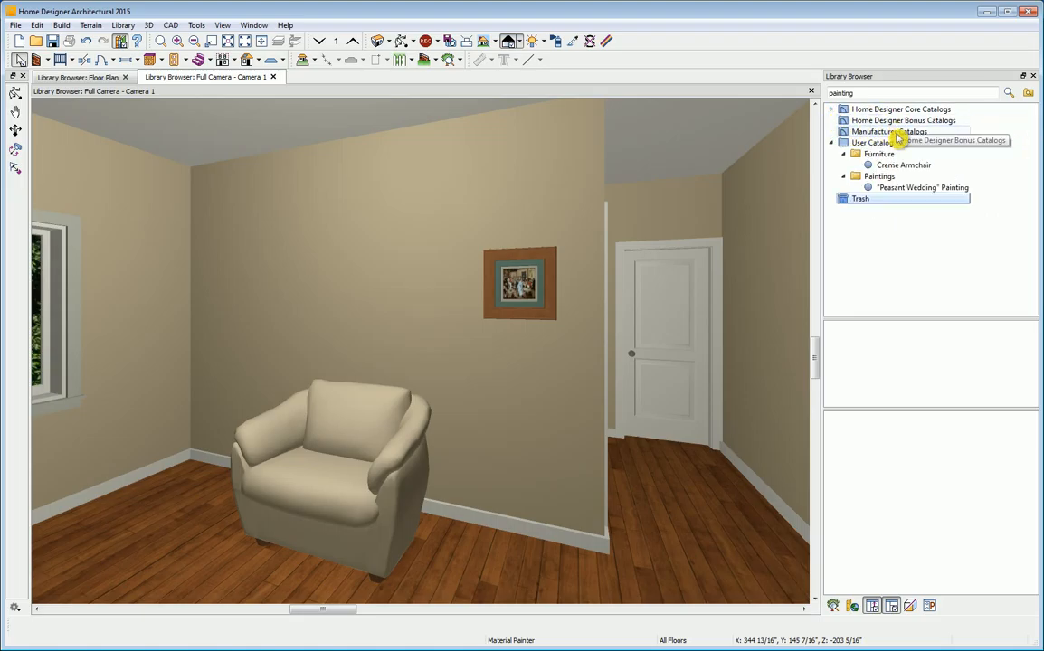